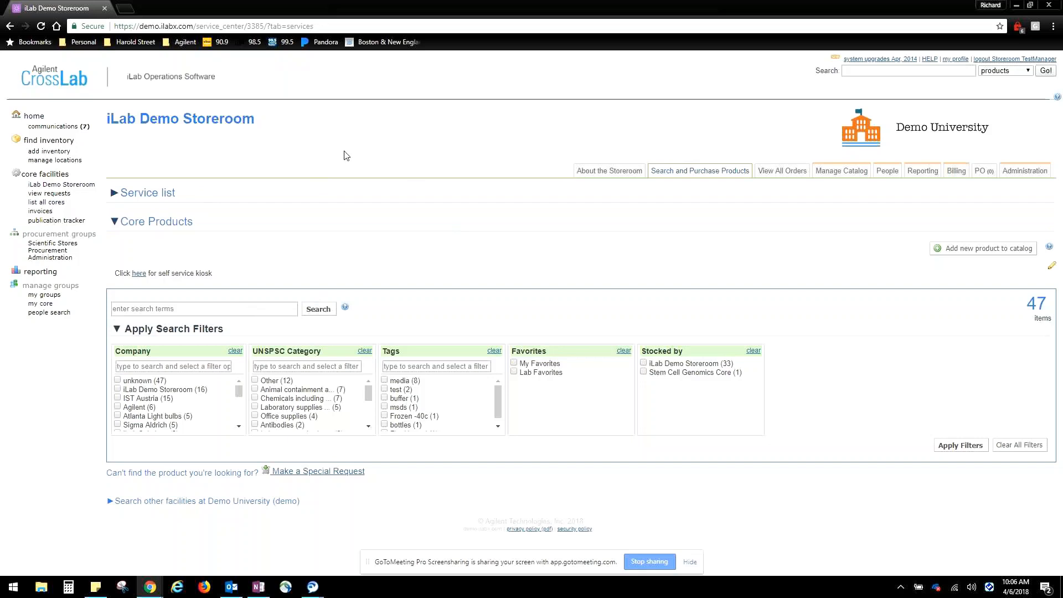
Open the storeroom's catalog management and create a stock request for 20 resale units of Glass Beaker
{"action": "left_click", "coordinate": [843, 171]}
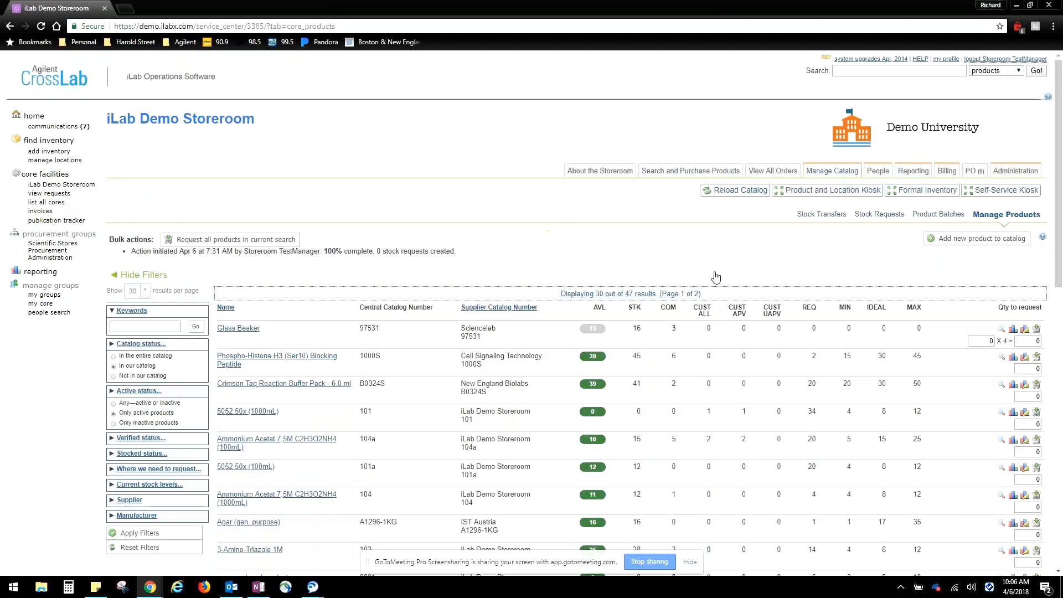
{"action": "scroll", "coordinate": [718, 266], "scroll_direction": "down", "scroll_amount": 2}
{"action": "scroll", "coordinate": [718, 258], "scroll_direction": "down", "scroll_amount": 1}
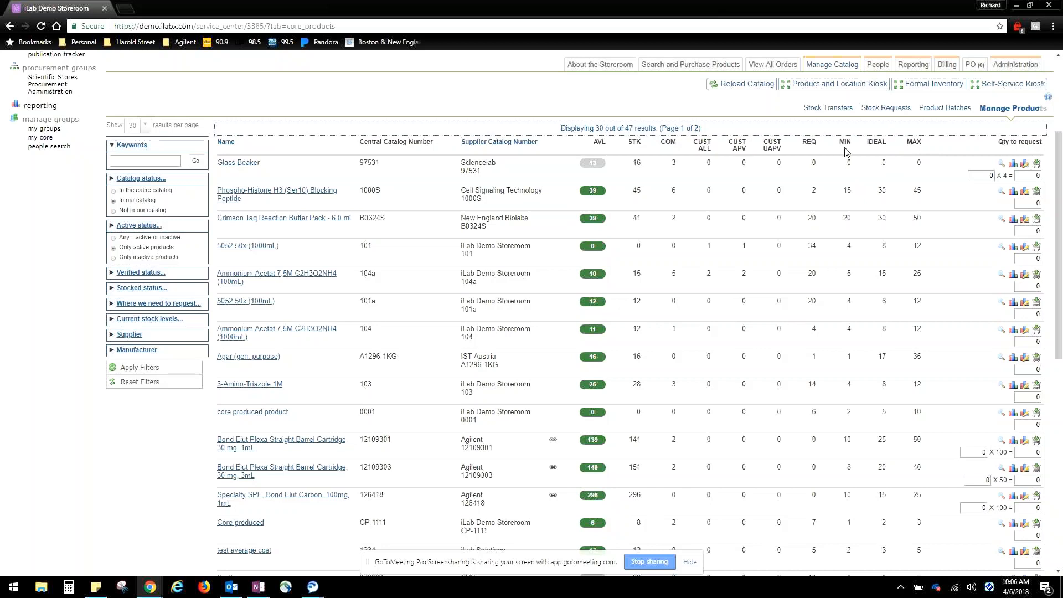
{"action": "mouse_move", "coordinate": [600, 195]}
{"action": "left_click", "coordinate": [1024, 176]}
{"action": "mouse_move", "coordinate": [1031, 256]}
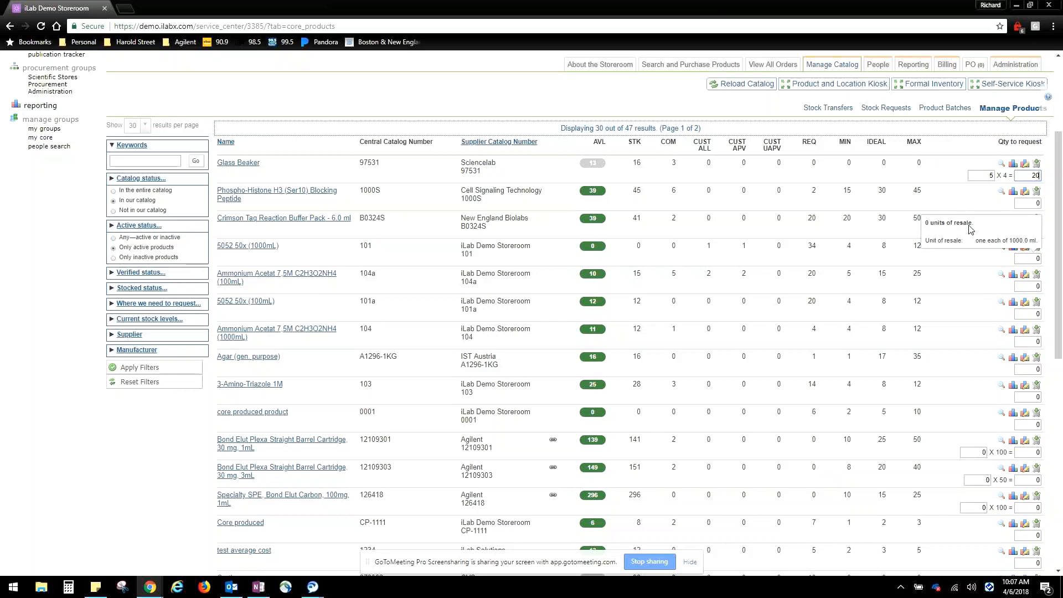
{"action": "left_click", "coordinate": [1036, 164]}
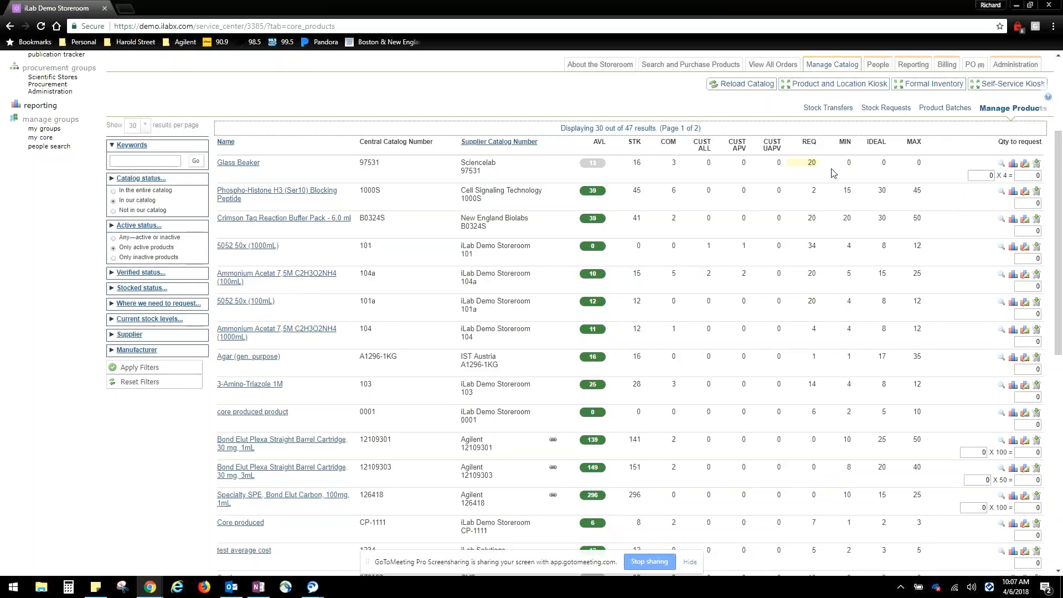
Examine the catalog's stock-level columns, search filters, bulk actions, unapproved customer request column and the stock request options below the product list
{"action": "mouse_move", "coordinate": [994, 173]}
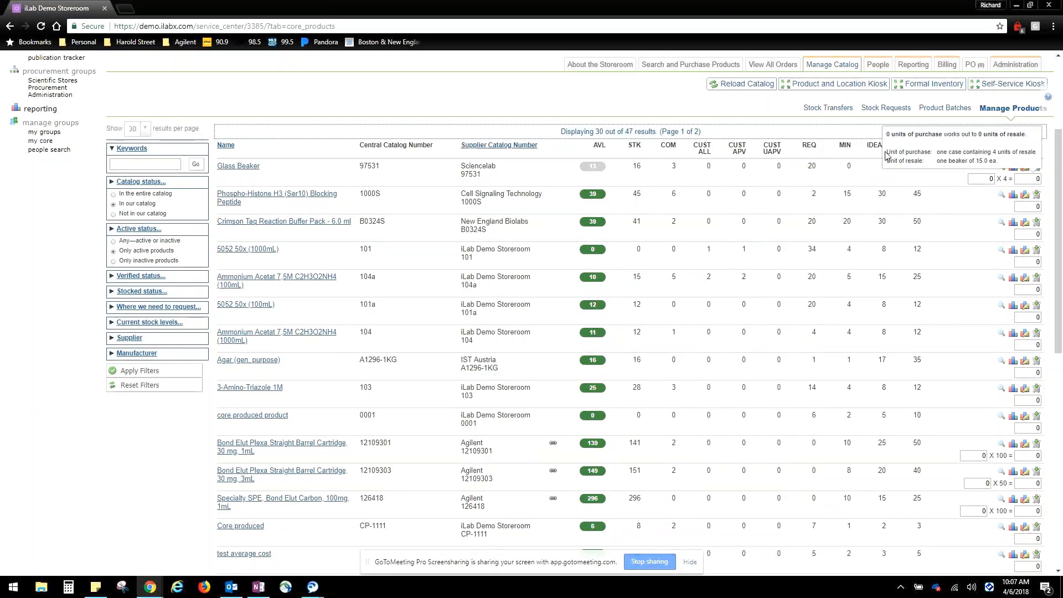
{"action": "scroll", "coordinate": [885, 155], "scroll_direction": "up", "scroll_amount": 1}
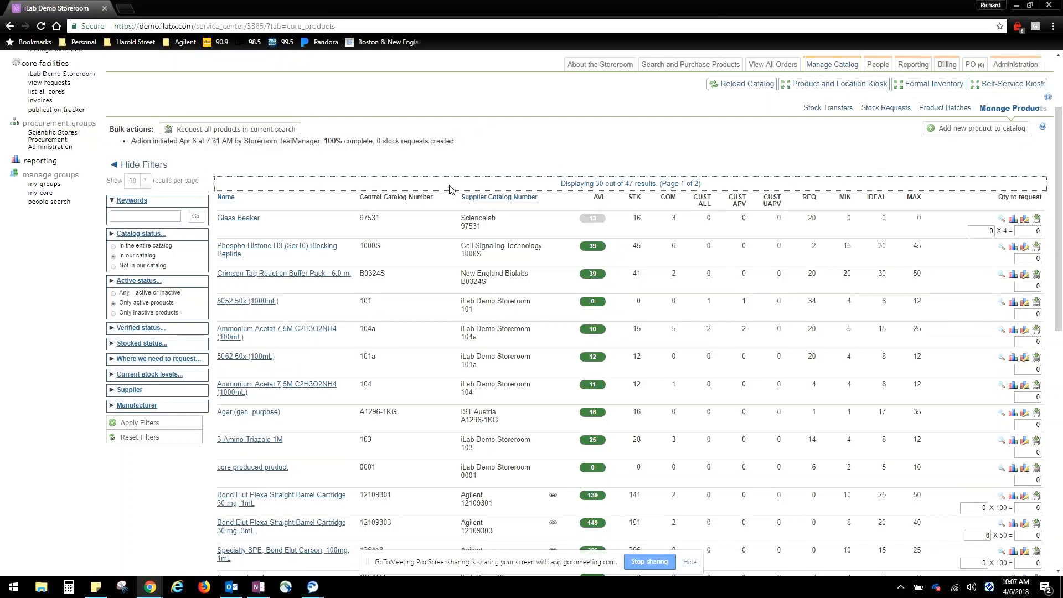
{"action": "scroll", "coordinate": [452, 190], "scroll_direction": "up", "scroll_amount": 1}
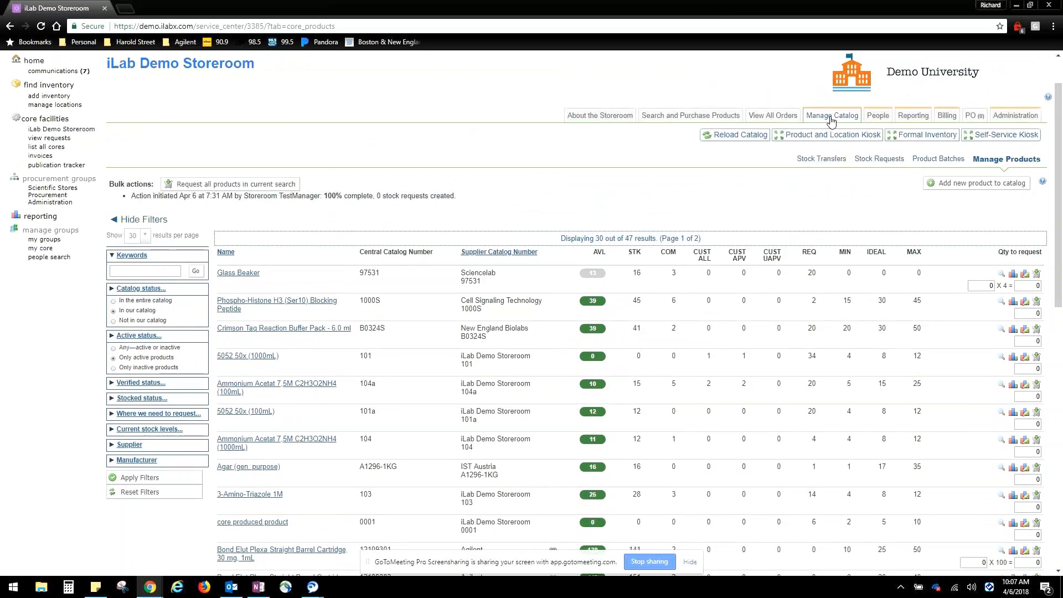
{"action": "scroll", "coordinate": [225, 247], "scroll_direction": "down", "scroll_amount": 1}
{"action": "scroll", "coordinate": [224, 247], "scroll_direction": "down", "scroll_amount": 3}
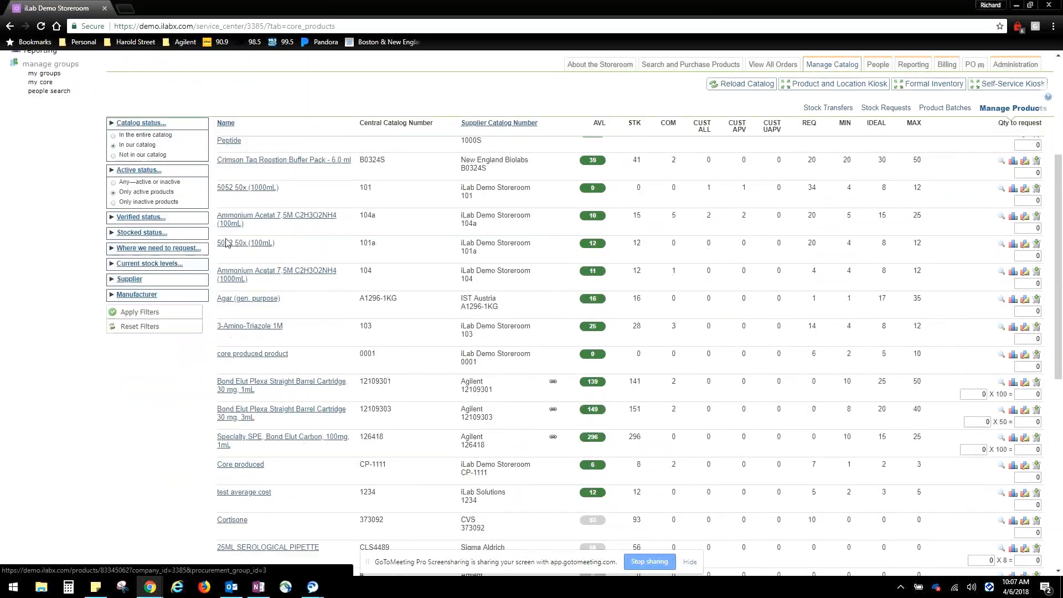
{"action": "scroll", "coordinate": [224, 244], "scroll_direction": "up", "scroll_amount": 5}
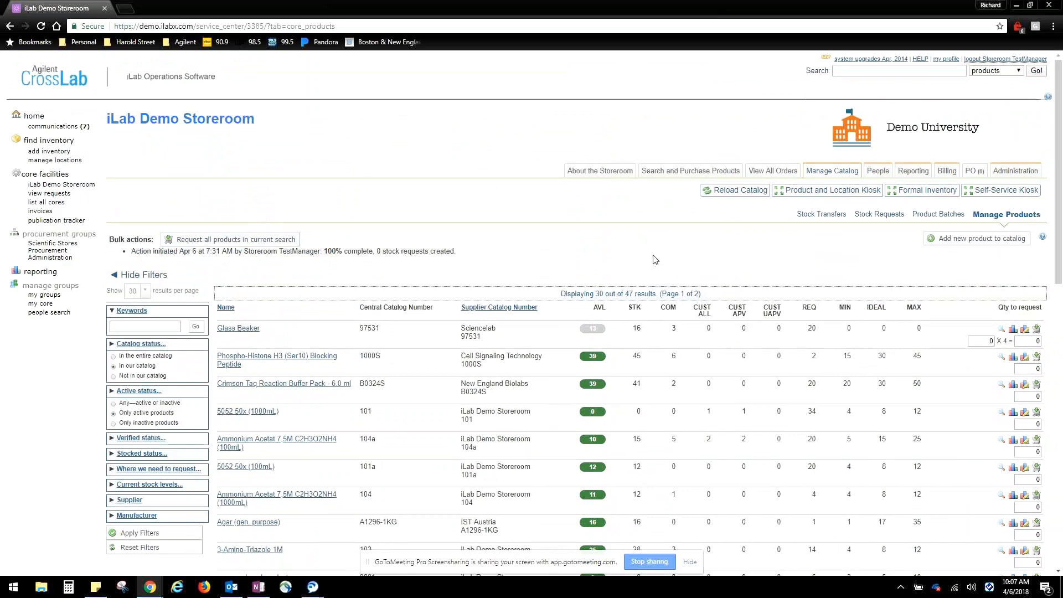
{"action": "scroll", "coordinate": [655, 260], "scroll_direction": "down", "scroll_amount": 1}
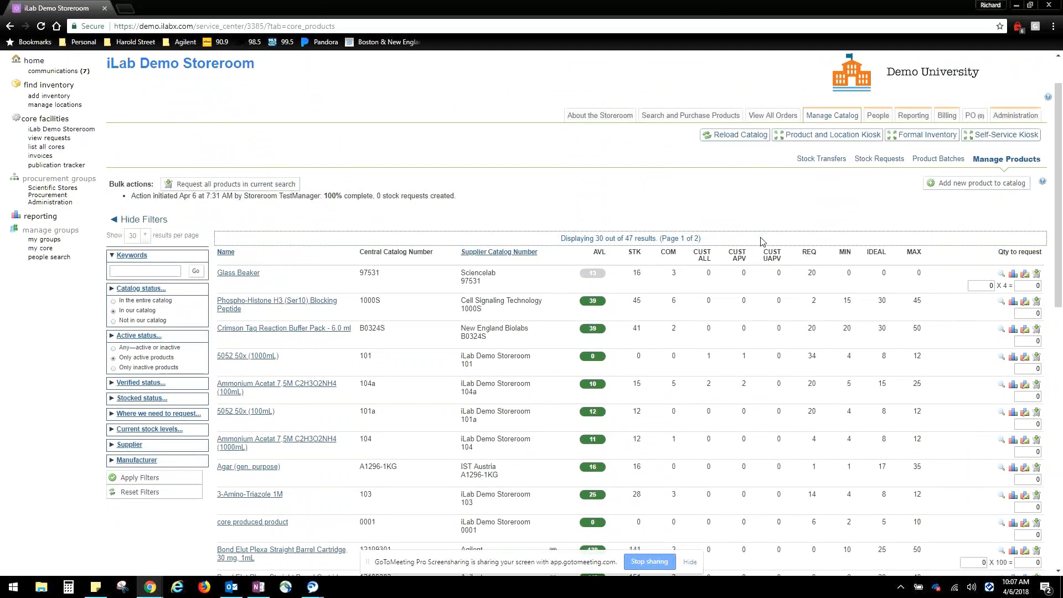
{"action": "mouse_move", "coordinate": [778, 261]}
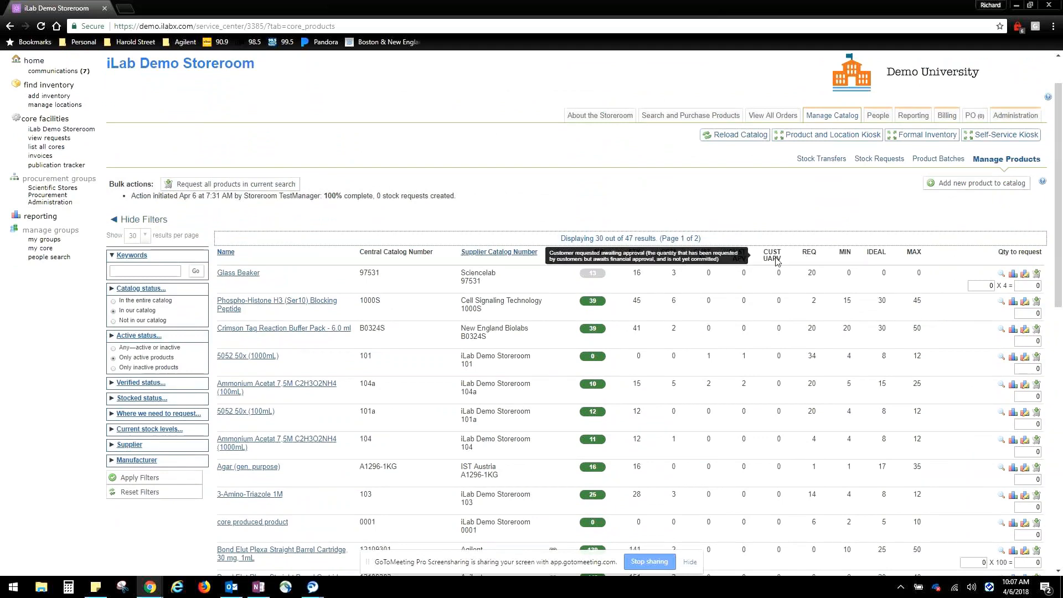
{"action": "scroll", "coordinate": [778, 262], "scroll_direction": "down", "scroll_amount": 1}
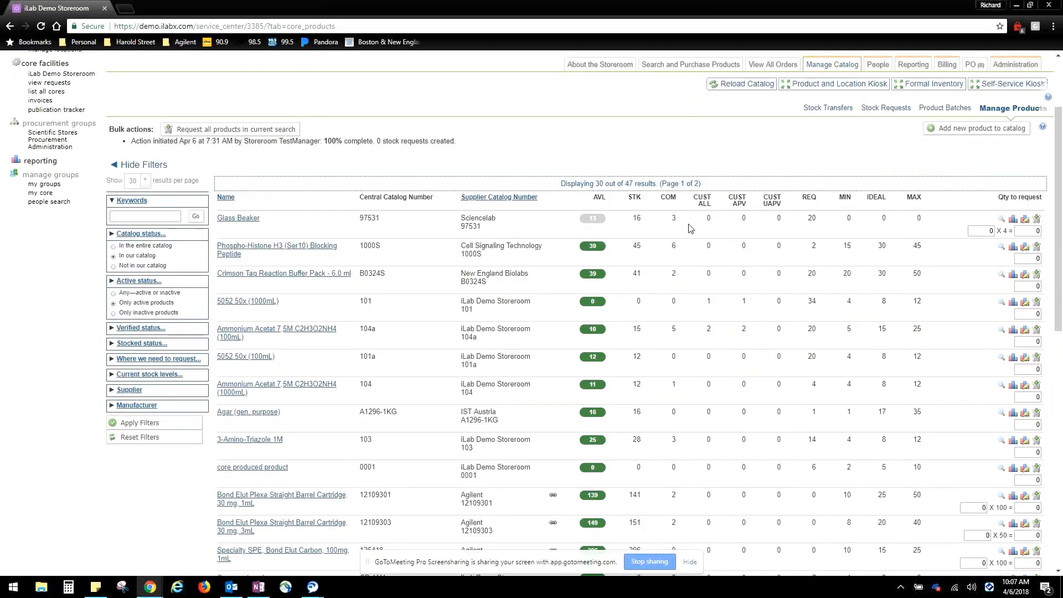
{"action": "scroll", "coordinate": [691, 229], "scroll_direction": "down", "scroll_amount": 1}
{"action": "scroll", "coordinate": [649, 289], "scroll_direction": "up", "scroll_amount": 3}
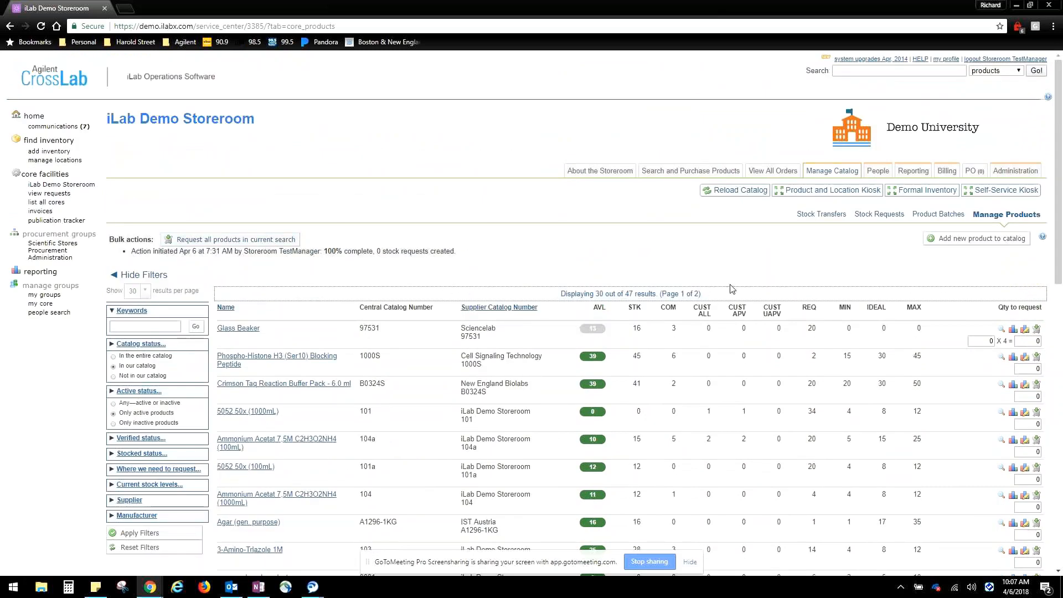
{"action": "scroll", "coordinate": [732, 290], "scroll_direction": "down", "scroll_amount": 1}
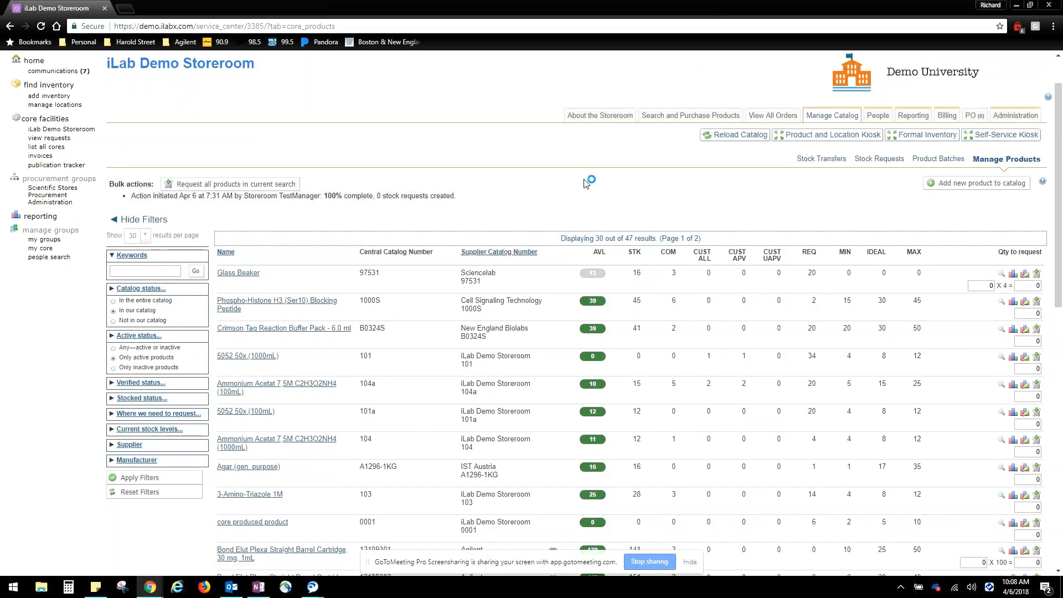
{"action": "scroll", "coordinate": [589, 183], "scroll_direction": "down", "scroll_amount": 10}
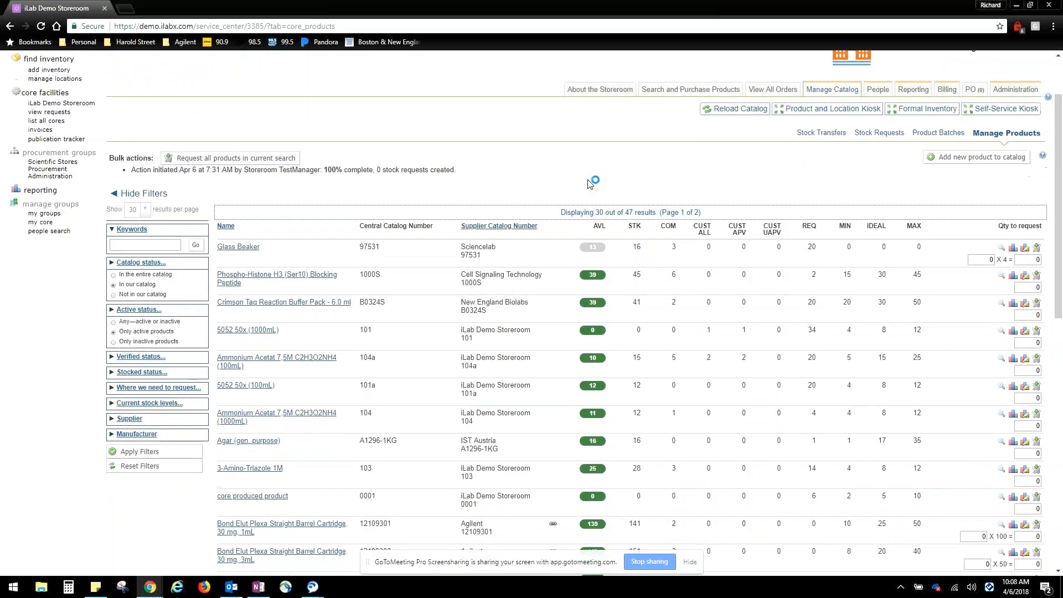
{"action": "scroll", "coordinate": [831, 382], "scroll_direction": "down", "scroll_amount": 1}
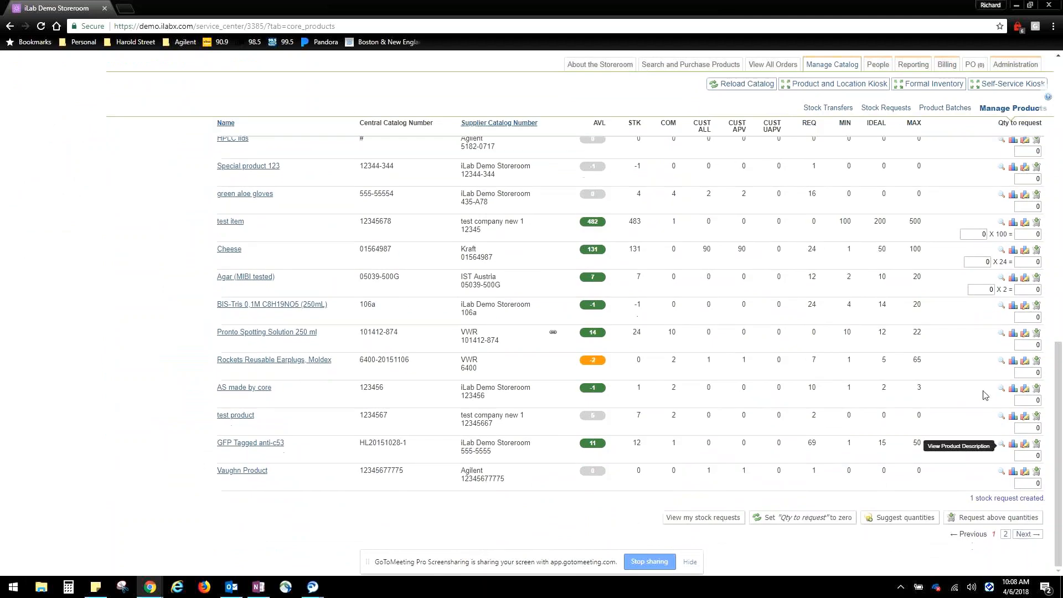
{"action": "left_click", "coordinate": [977, 516]}
Search the storeroom's purchasable core products for "atlanta"
{"action": "left_click", "coordinate": [650, 172]}
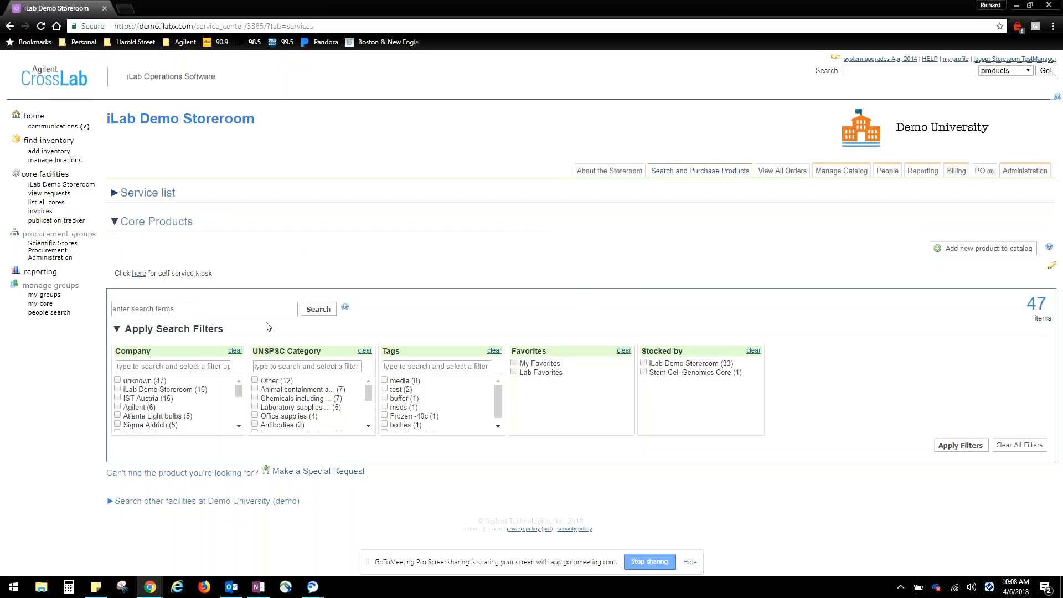
{"action": "left_click", "coordinate": [191, 309]}
{"action": "type", "text": "a"}
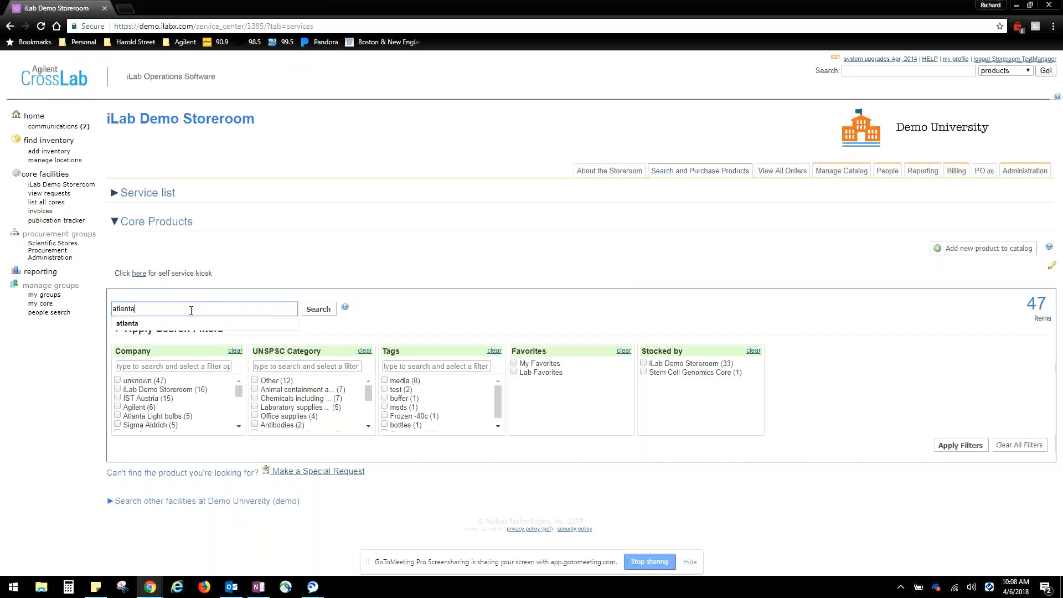
{"action": "type", "text": "tlanta"}
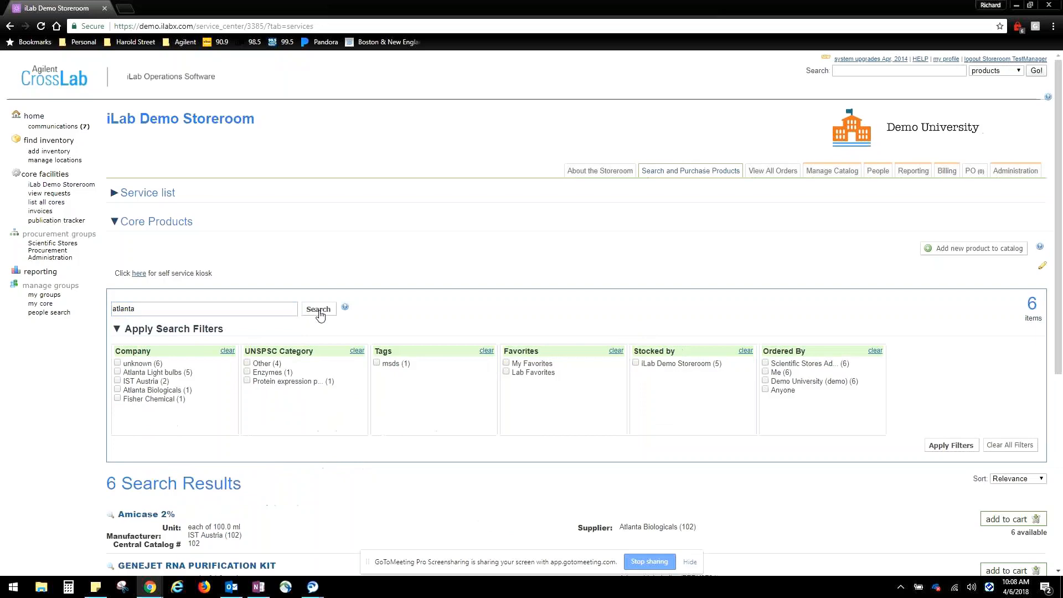
Start adding the 6 Test Strips product to a new cart and select the customer among current customers
{"action": "scroll", "coordinate": [359, 330], "scroll_direction": "down", "scroll_amount": 1}
{"action": "scroll", "coordinate": [359, 329], "scroll_direction": "down", "scroll_amount": 5}
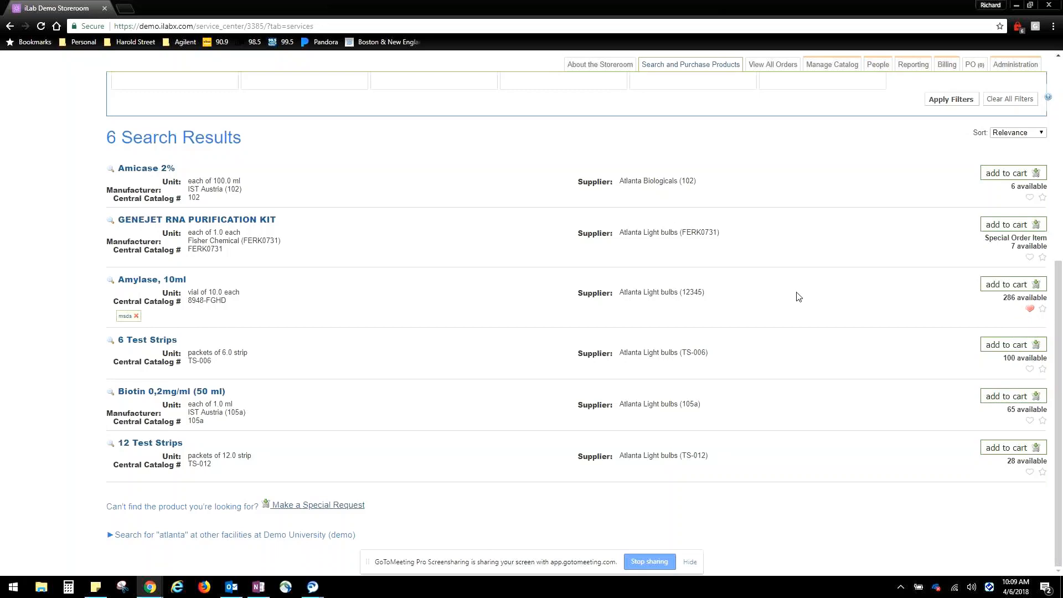
{"action": "scroll", "coordinate": [797, 297], "scroll_direction": "up", "scroll_amount": 4}
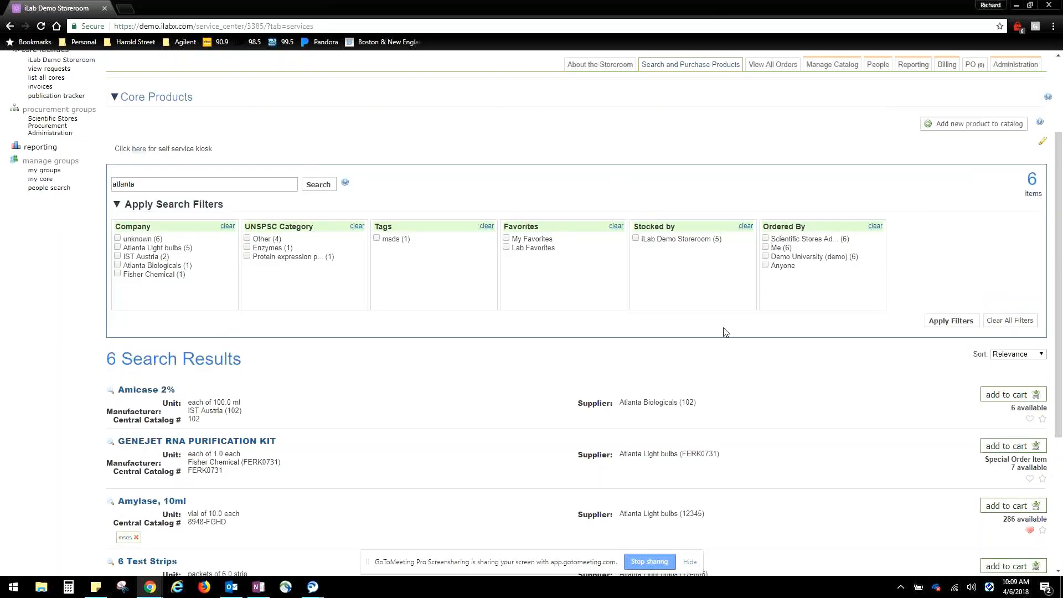
{"action": "scroll", "coordinate": [726, 333], "scroll_direction": "down", "scroll_amount": 4}
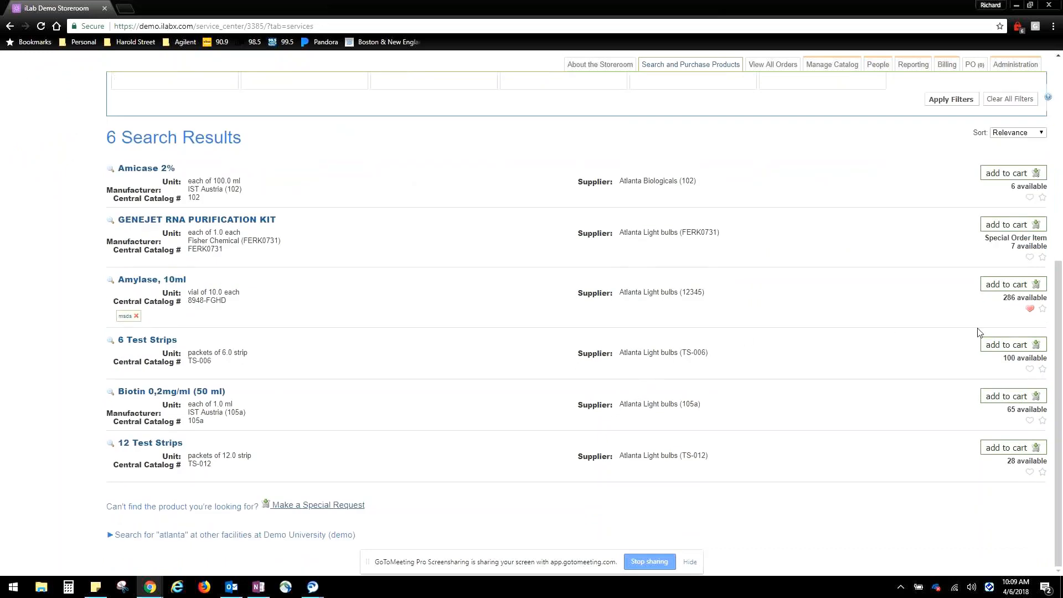
{"action": "left_click", "coordinate": [1014, 348]}
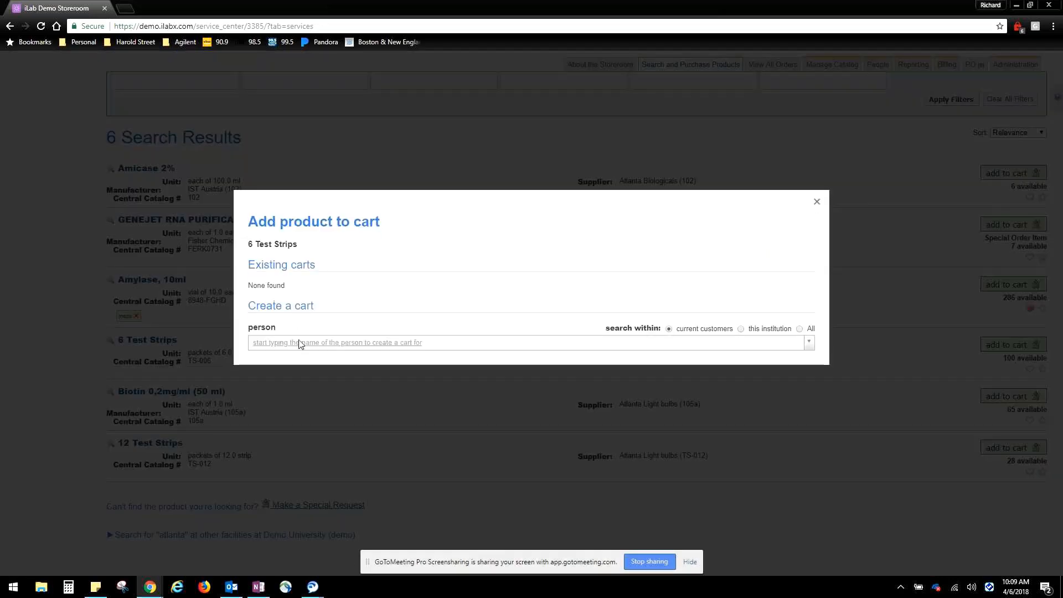
{"action": "left_click", "coordinate": [363, 344]}
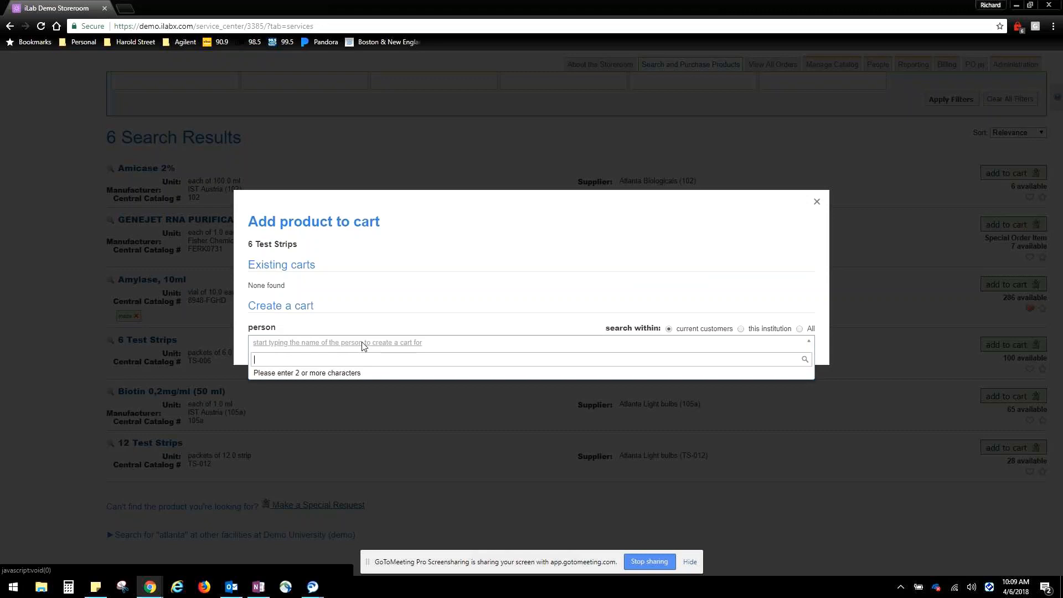
{"action": "type", "text": "elen"}
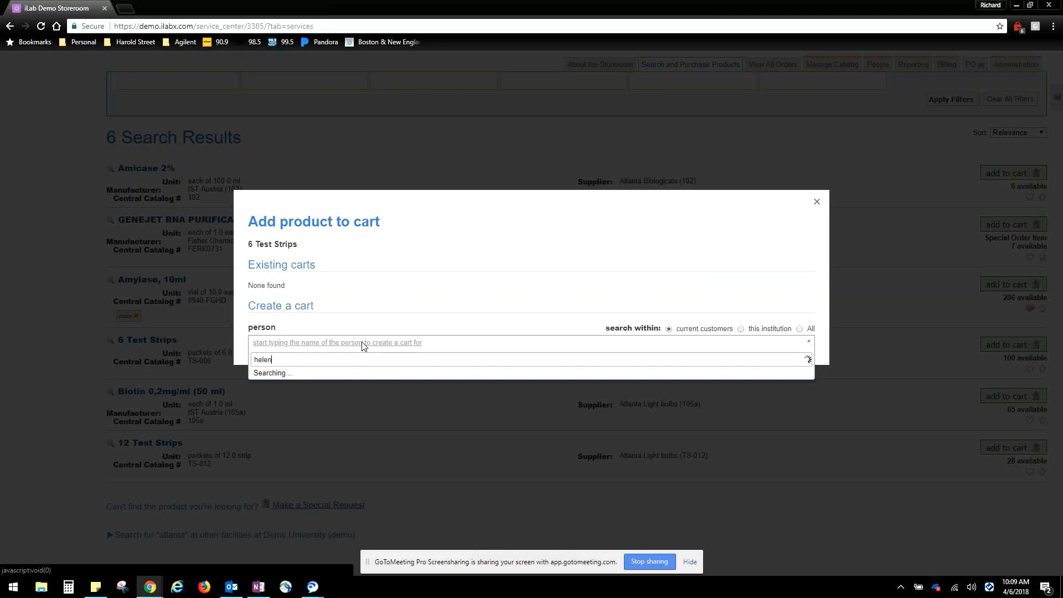
{"action": "left_click", "coordinate": [359, 379]}
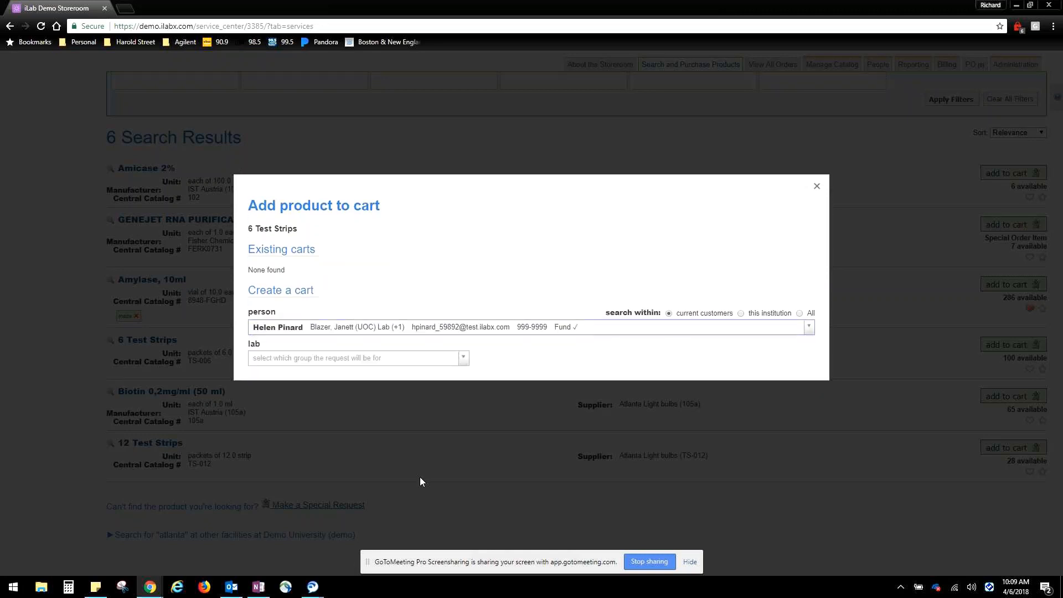
Assign the request to the customer's lab that has a fund and create the cart
{"action": "left_click", "coordinate": [463, 359]}
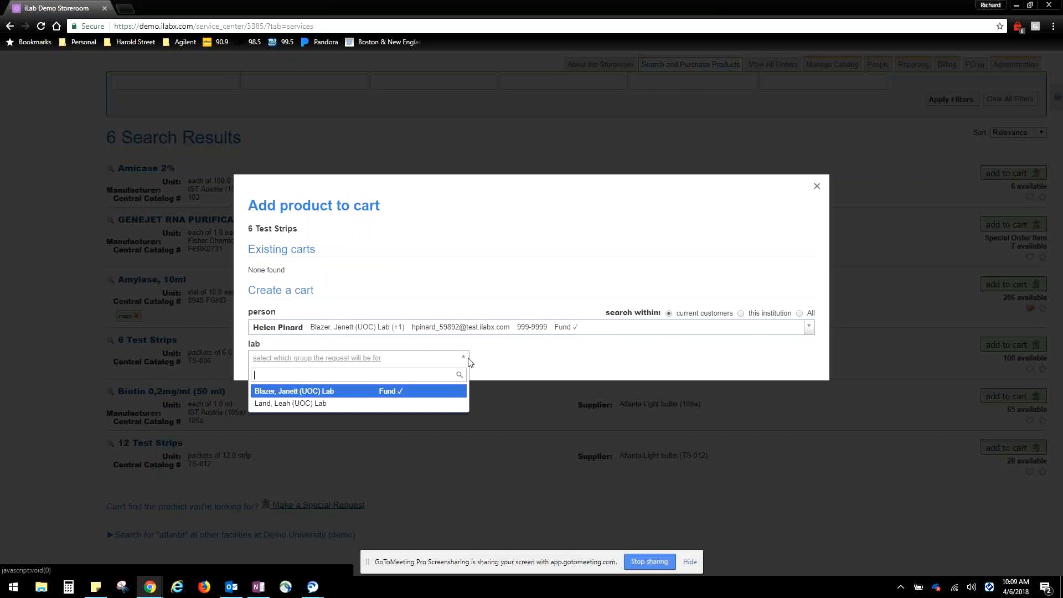
{"action": "left_click", "coordinate": [395, 393]}
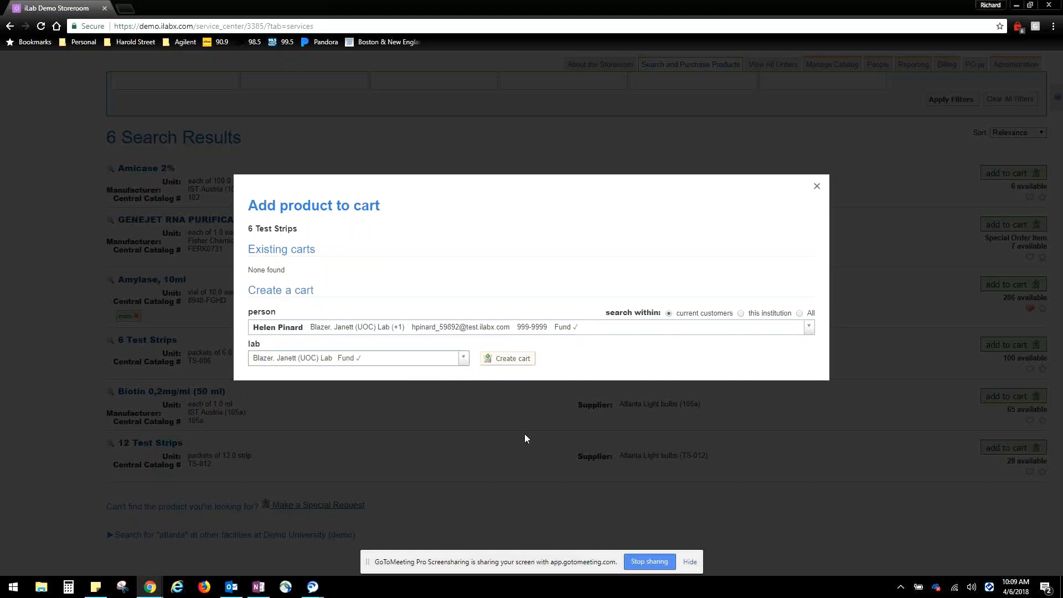
{"action": "left_click", "coordinate": [512, 360]}
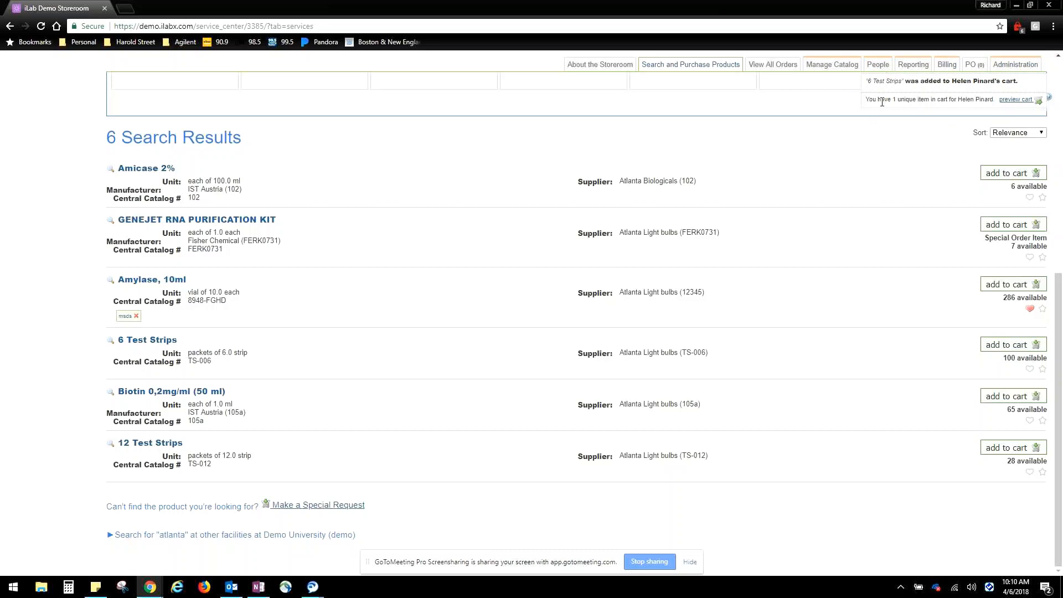
Preview the customer's shopping cart and set the quantity of 6 Test Strips to 10
{"action": "left_click", "coordinate": [1017, 100]}
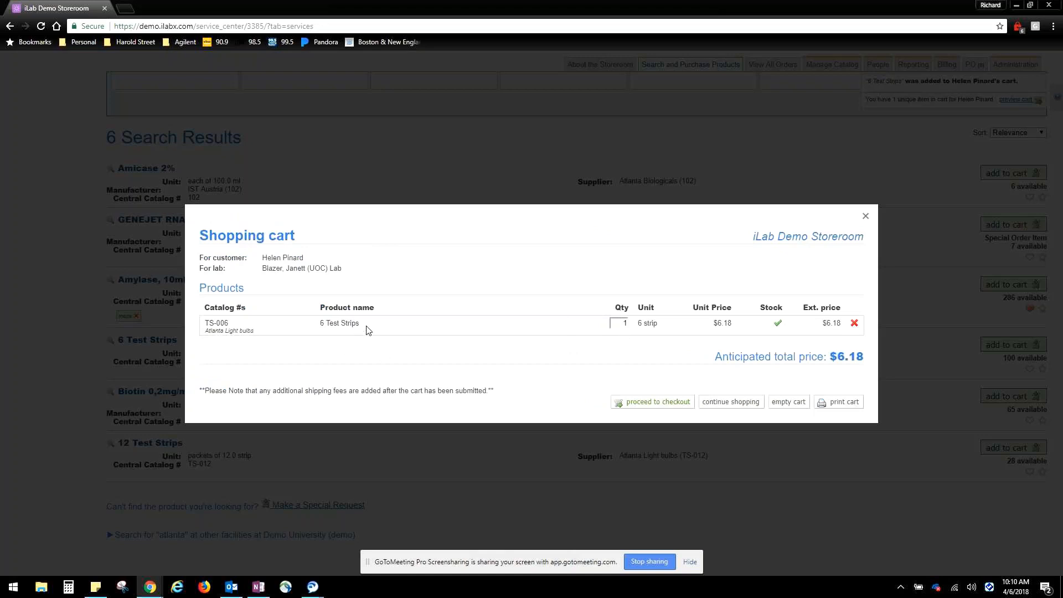
{"action": "left_click_drag", "start_coordinate": [375, 327], "coordinate": [318, 330]}
{"action": "left_click", "coordinate": [393, 328]}
{"action": "double_click", "coordinate": [620, 324]}
{"action": "type", "text": "10"}
{"action": "left_click", "coordinate": [659, 347]}
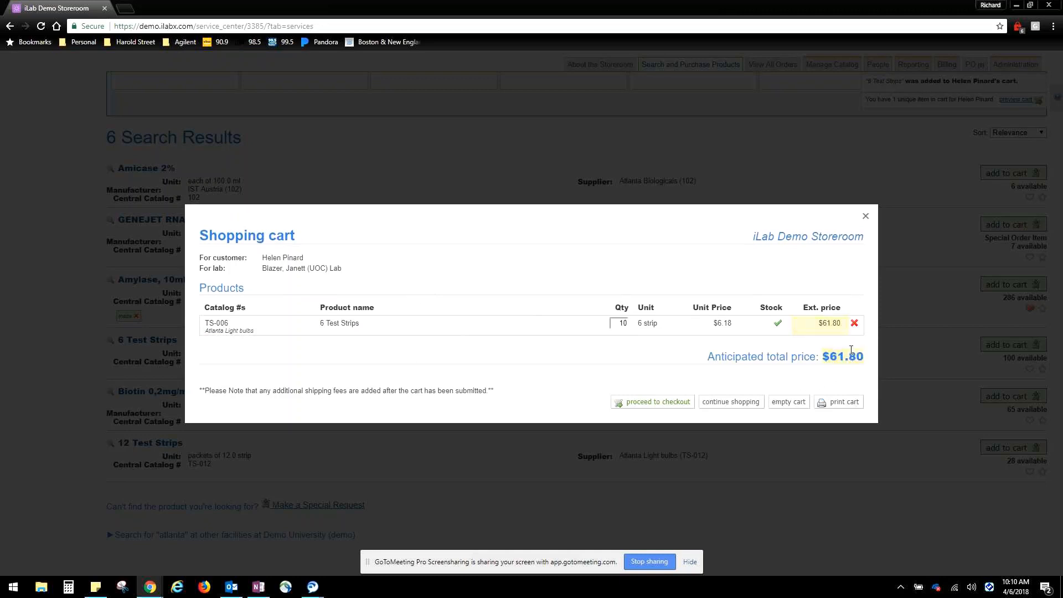
{"action": "mouse_move", "coordinate": [779, 324]}
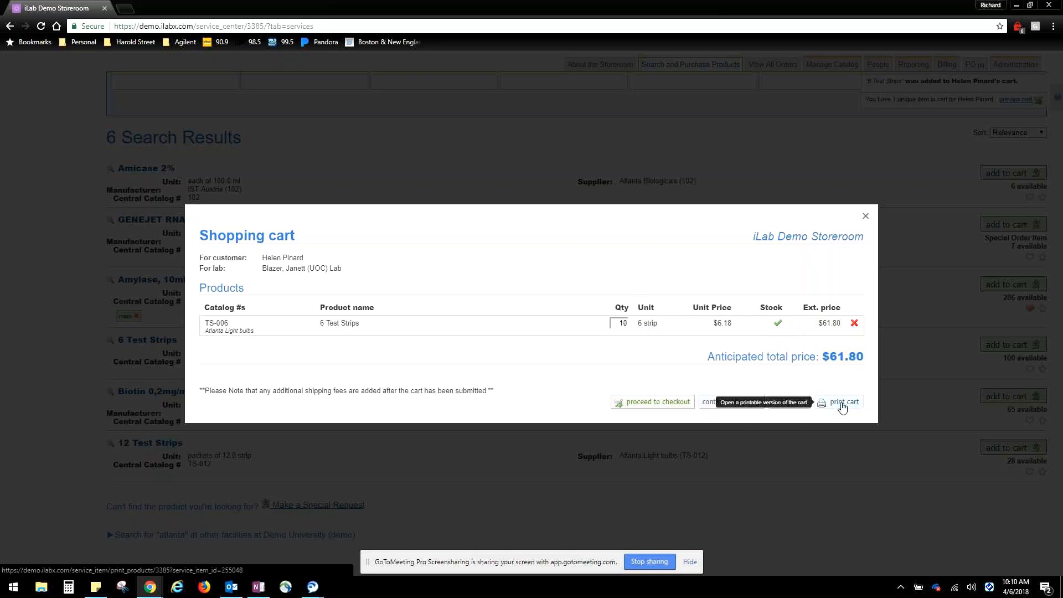
Proceed to checkout with the customer's cart and look over the product request form
{"action": "left_click", "coordinate": [675, 404]}
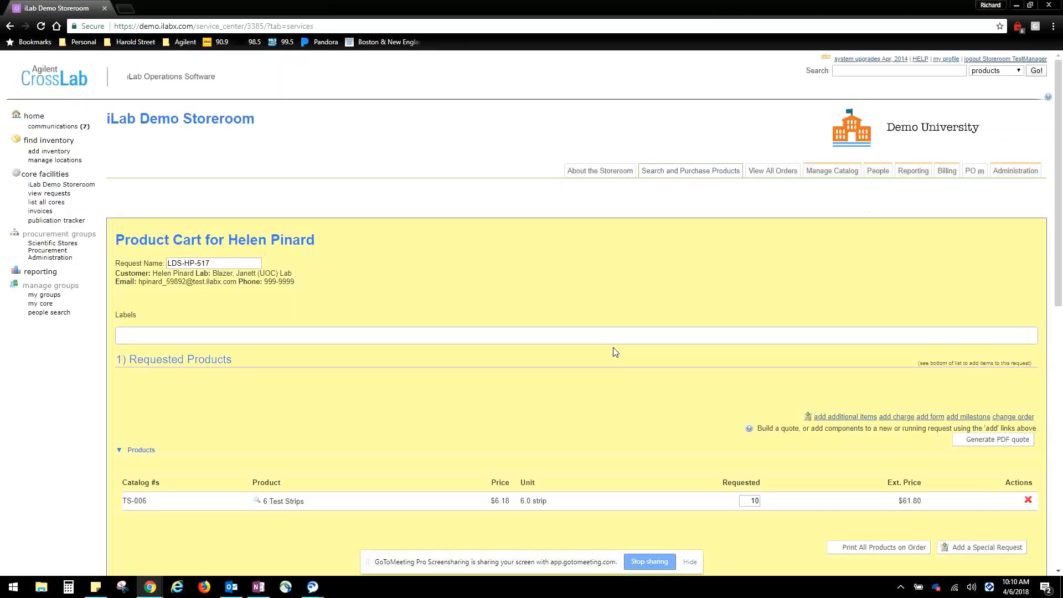
{"action": "scroll", "coordinate": [612, 350], "scroll_direction": "down", "scroll_amount": 6}
{"action": "scroll", "coordinate": [587, 321], "scroll_direction": "up", "scroll_amount": 3}
{"action": "scroll", "coordinate": [559, 288], "scroll_direction": "up", "scroll_amount": 1}
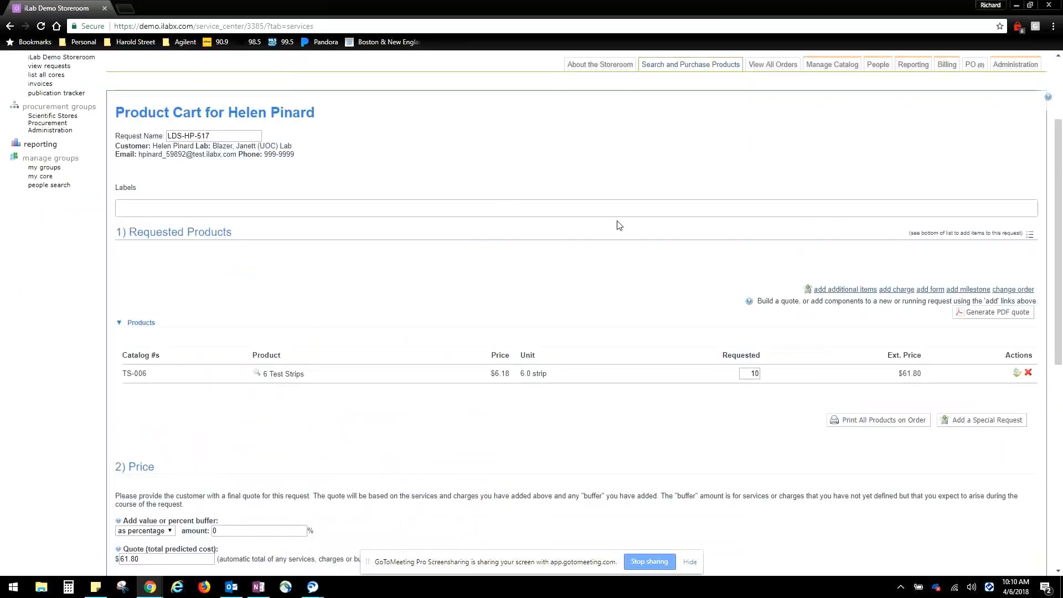
Set the customer's cart order type to pick-up, keeping routine priority, and submit the cart to the researcher
{"action": "scroll", "coordinate": [620, 226], "scroll_direction": "down", "scroll_amount": 2}
{"action": "scroll", "coordinate": [551, 249], "scroll_direction": "down", "scroll_amount": 3}
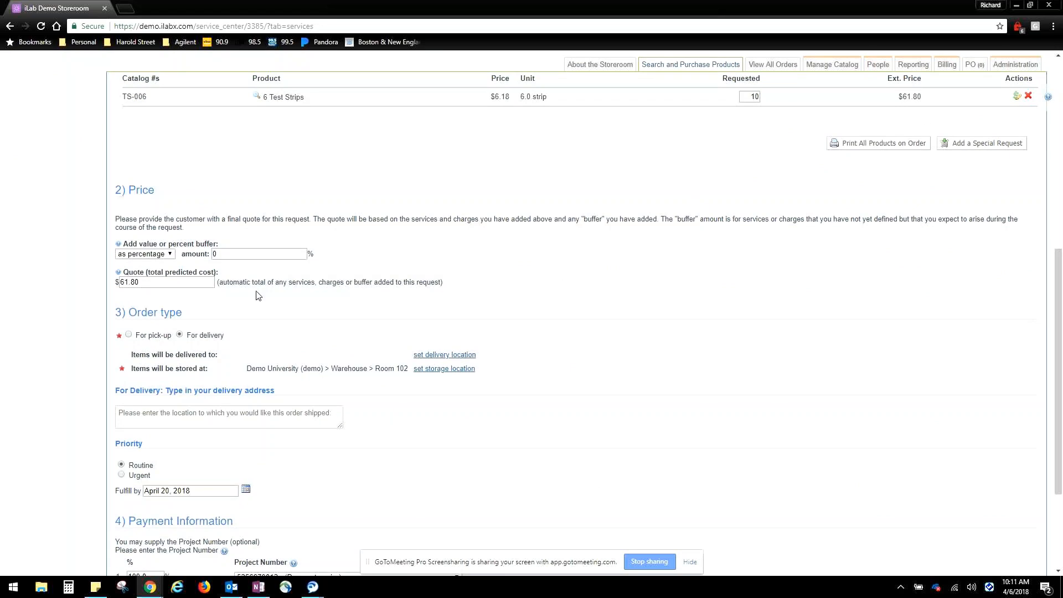
{"action": "scroll", "coordinate": [361, 253], "scroll_direction": "down", "scroll_amount": 1}
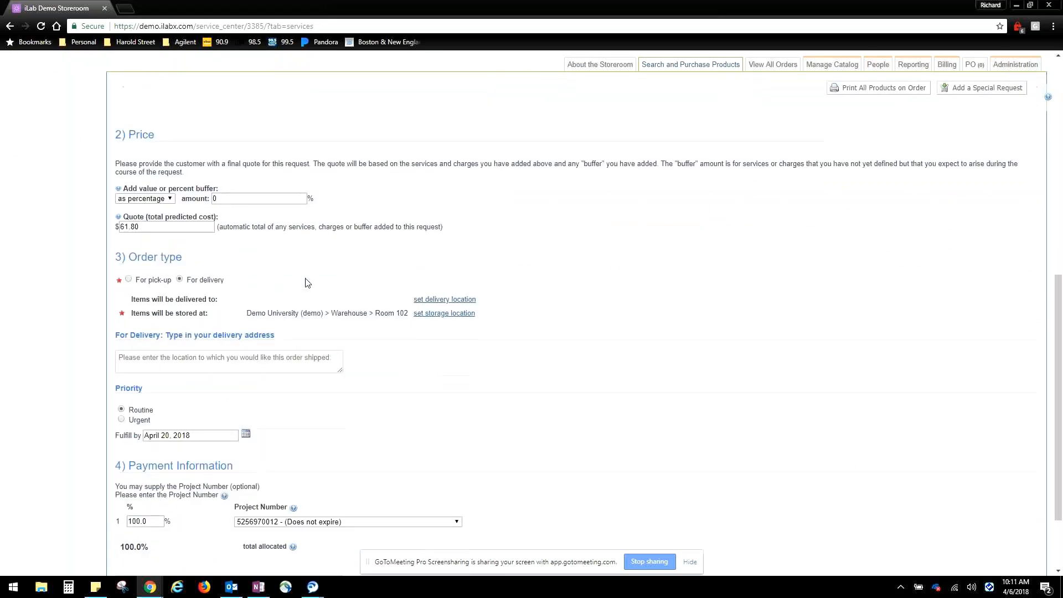
{"action": "scroll", "coordinate": [244, 243], "scroll_direction": "down", "scroll_amount": 1}
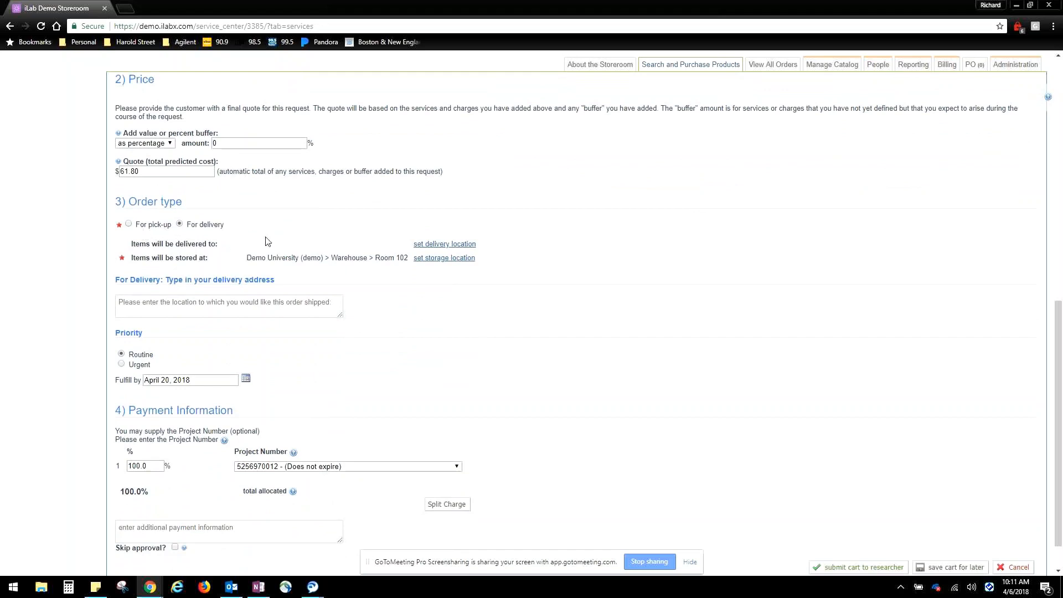
{"action": "left_click", "coordinate": [130, 224]}
{"action": "scroll", "coordinate": [298, 240], "scroll_direction": "down", "scroll_amount": 1}
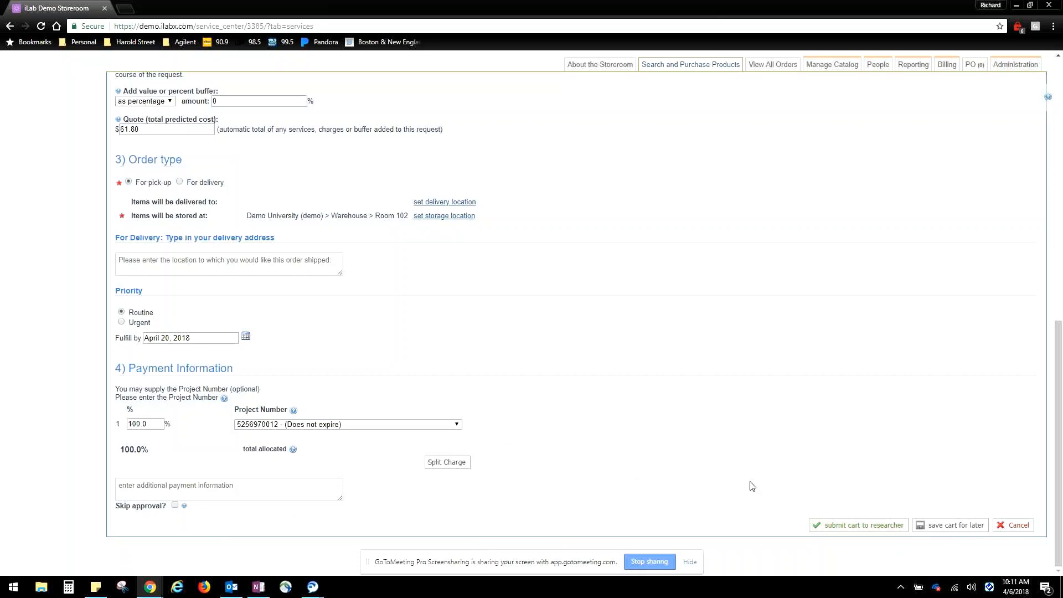
{"action": "left_click", "coordinate": [862, 531]}
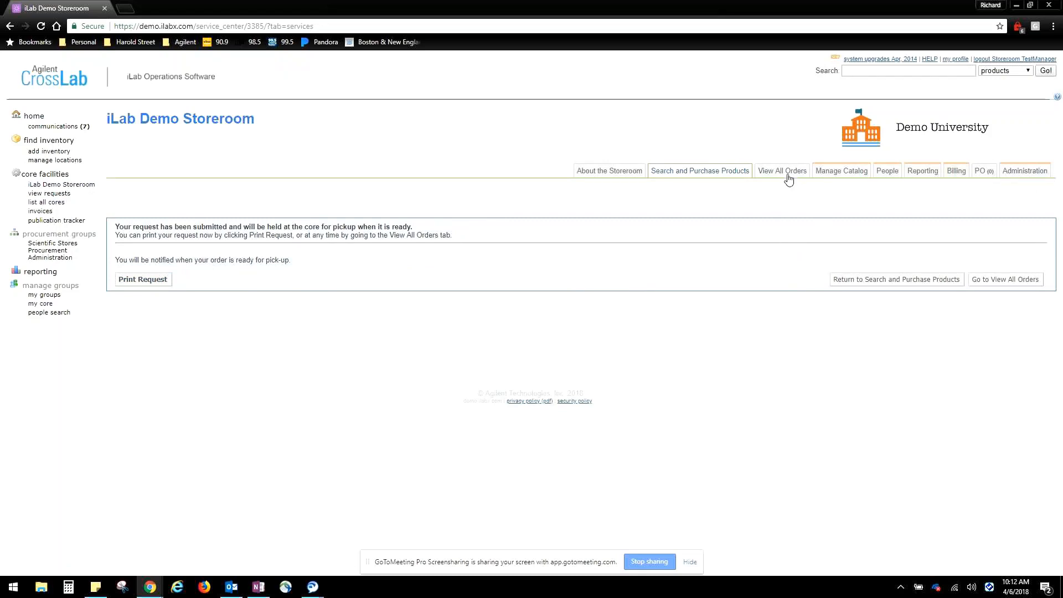
View all storeroom orders, open the Fulfillment Kiosk, and look up the customer by first name among current customers
{"action": "left_click", "coordinate": [785, 177]}
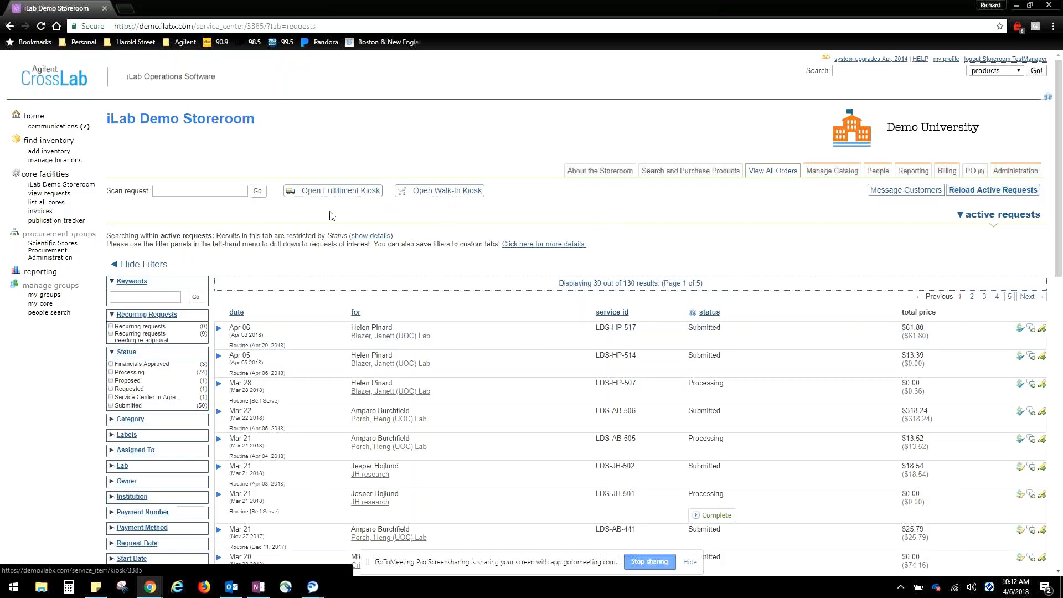
{"action": "left_click", "coordinate": [331, 191]}
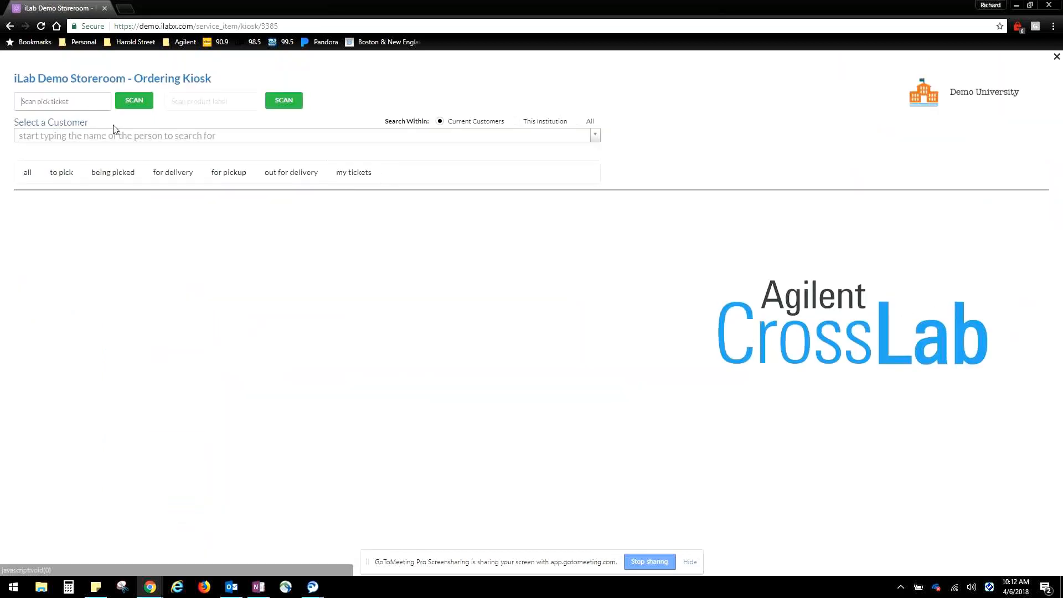
{"action": "left_click", "coordinate": [155, 140]}
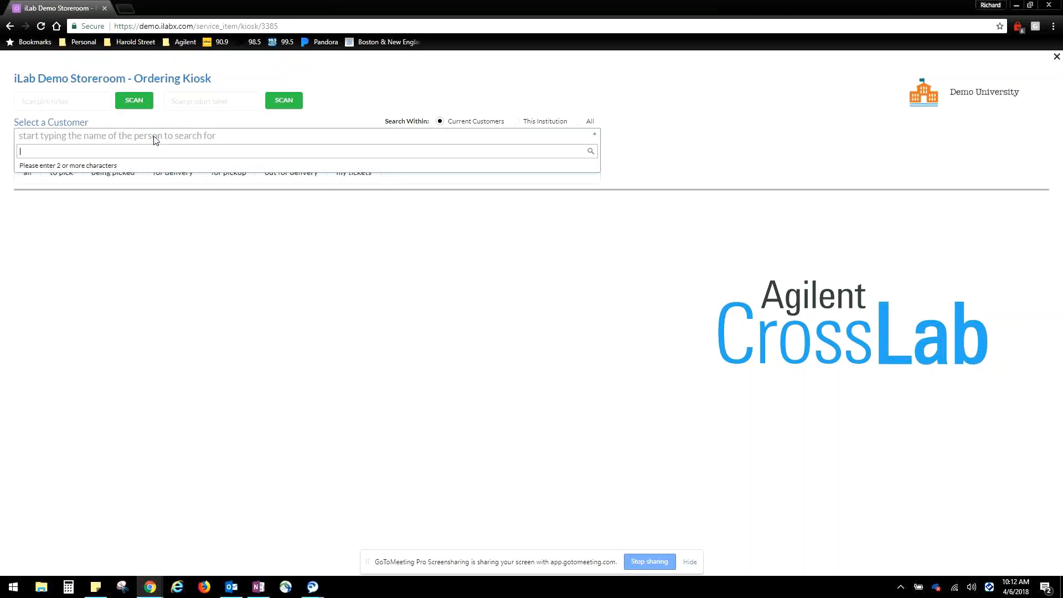
{"action": "type", "text": "helen"}
{"action": "left_click", "coordinate": [109, 171]}
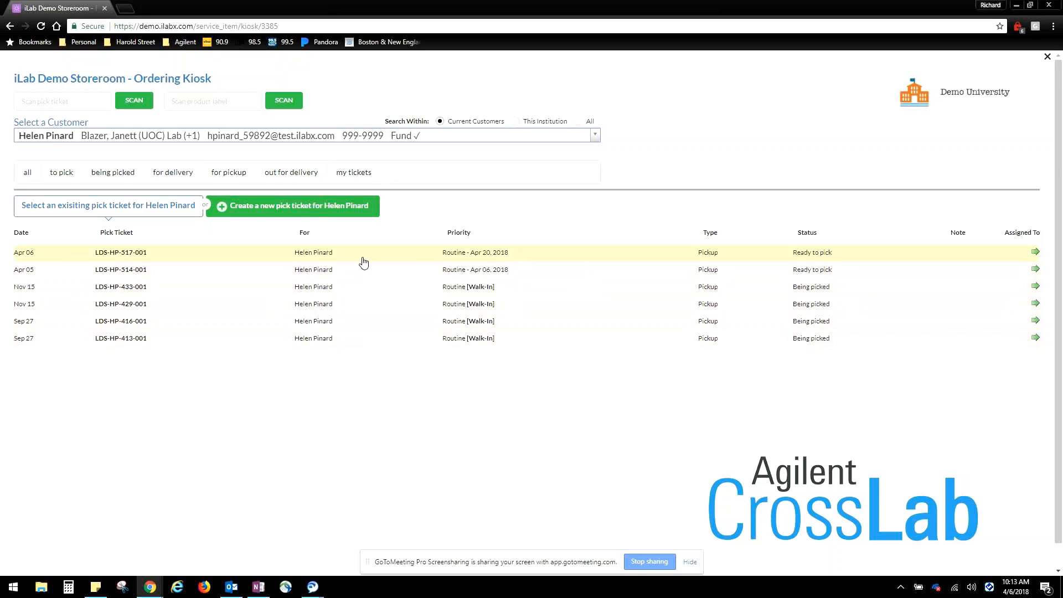
Open the customer's Apr 06 pick ticket and examine its order details, ticket status and product list
{"action": "left_click", "coordinate": [330, 254]}
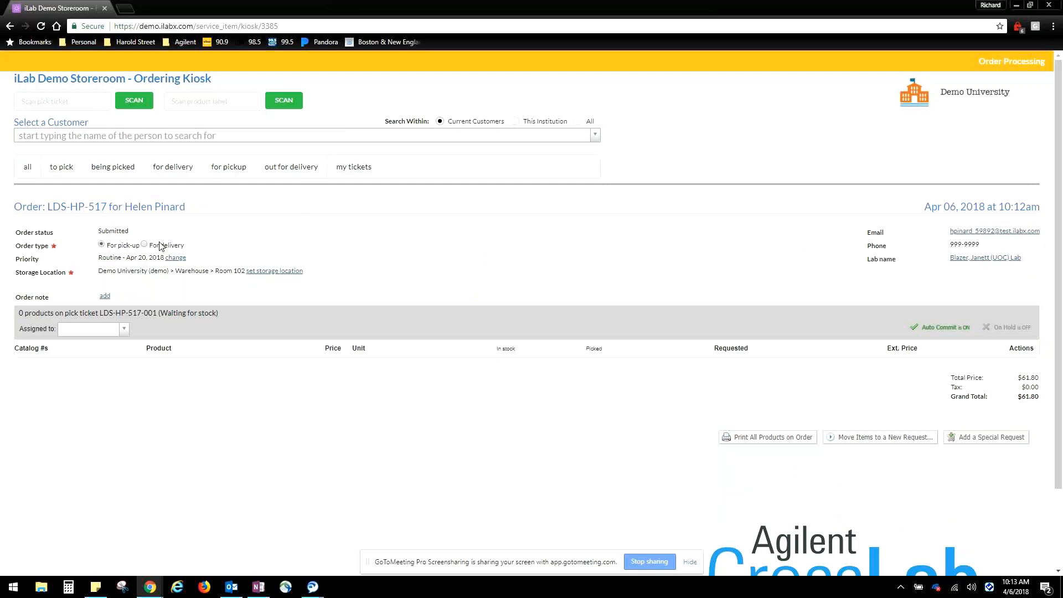
{"action": "scroll", "coordinate": [160, 247], "scroll_direction": "down", "scroll_amount": 1}
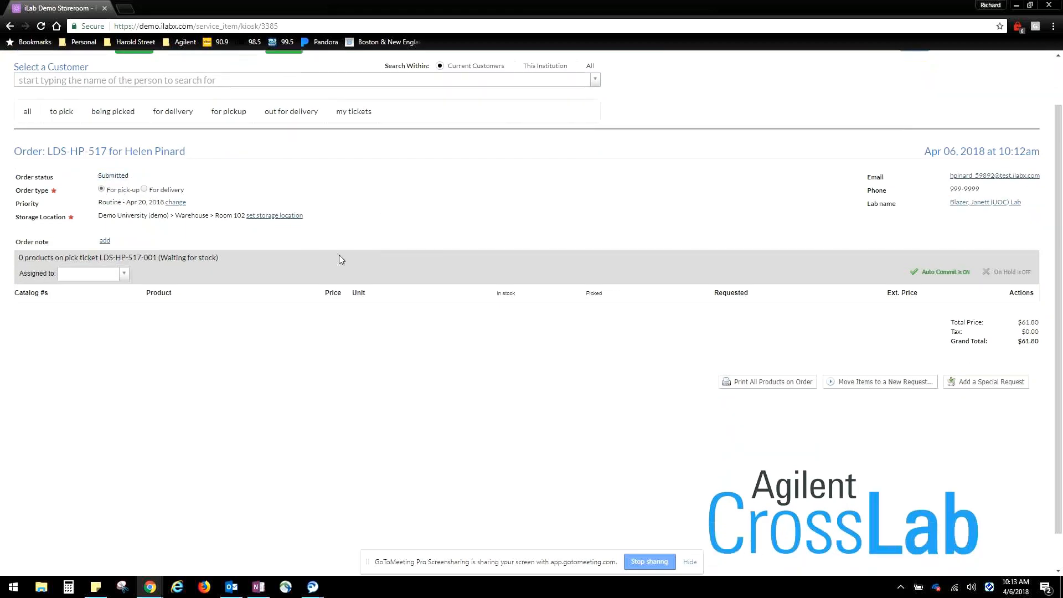
{"action": "scroll", "coordinate": [848, 327], "scroll_direction": "up", "scroll_amount": 1}
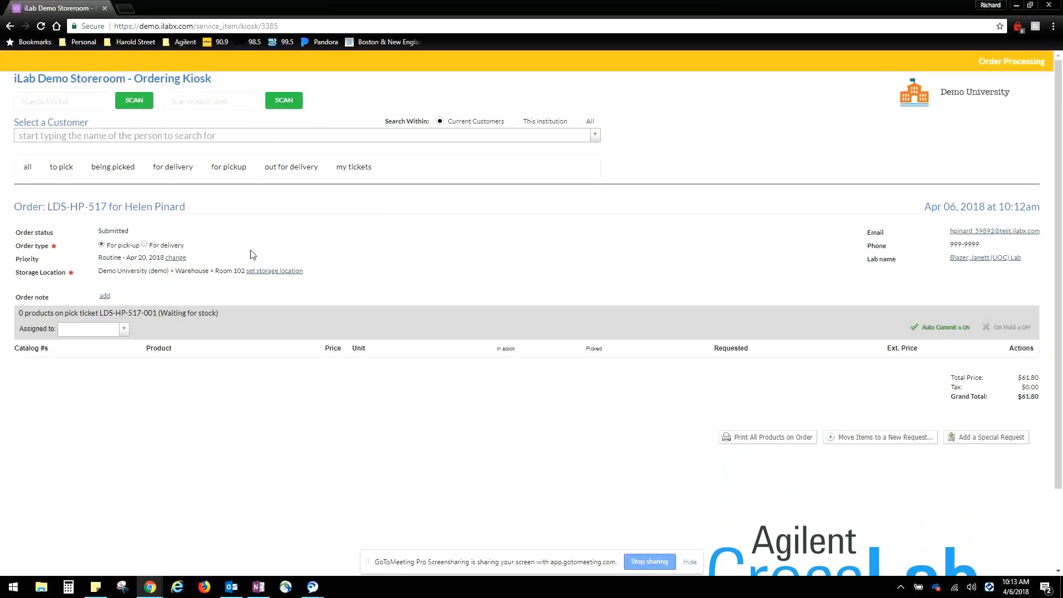
{"action": "scroll", "coordinate": [824, 363], "scroll_direction": "down", "scroll_amount": 1}
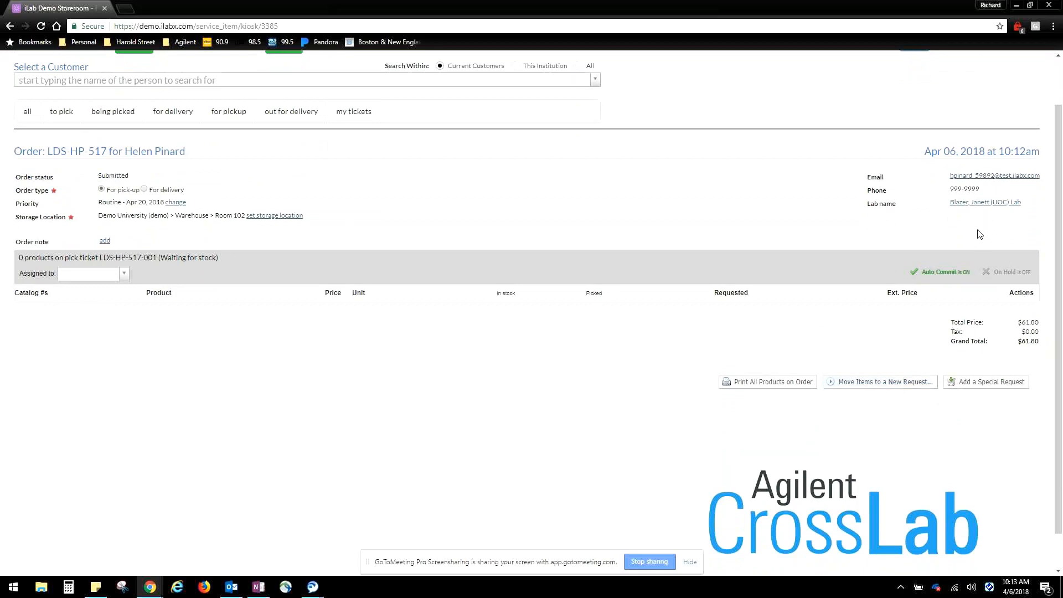
{"action": "scroll", "coordinate": [981, 234], "scroll_direction": "down", "scroll_amount": 1}
{"action": "scroll", "coordinate": [966, 278], "scroll_direction": "up", "scroll_amount": 2}
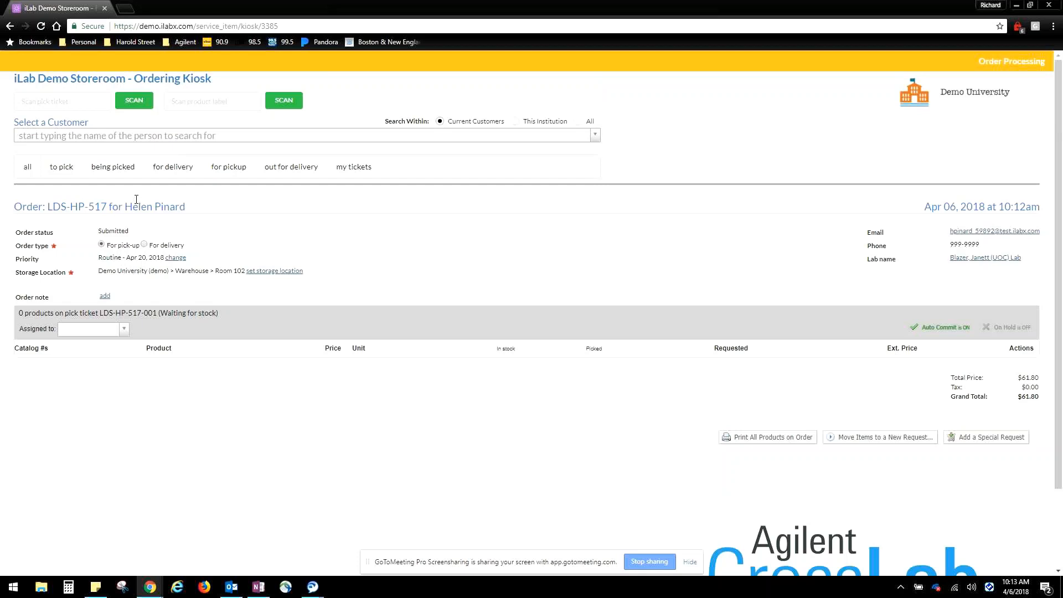
Select the customer again and create a new pick ticket with the first listed lab as the ordering lab
{"action": "left_click", "coordinate": [147, 138]}
{"action": "type", "text": "helen"}
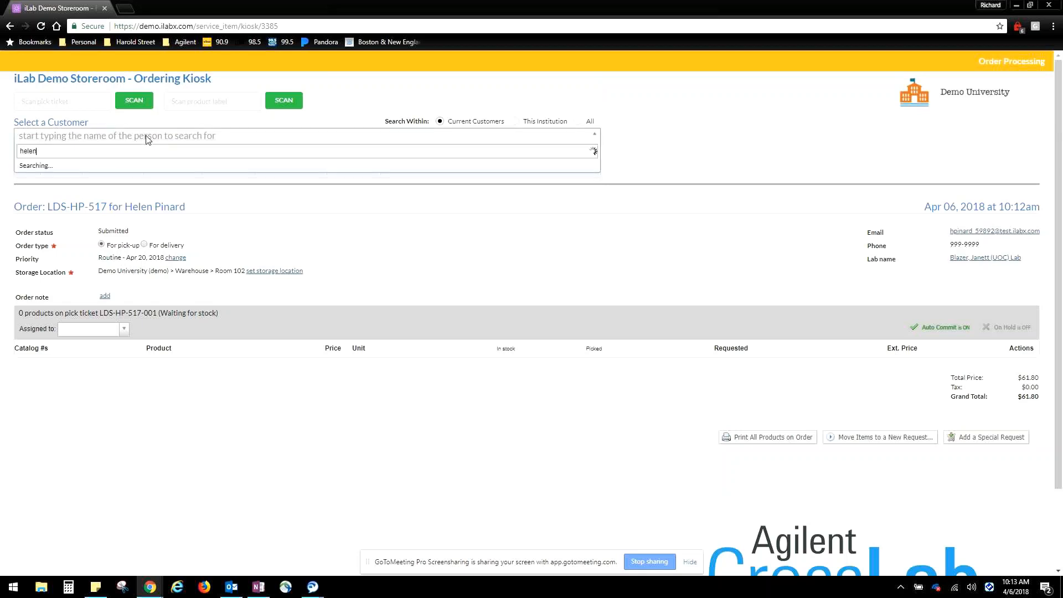
{"action": "left_click", "coordinate": [132, 167]}
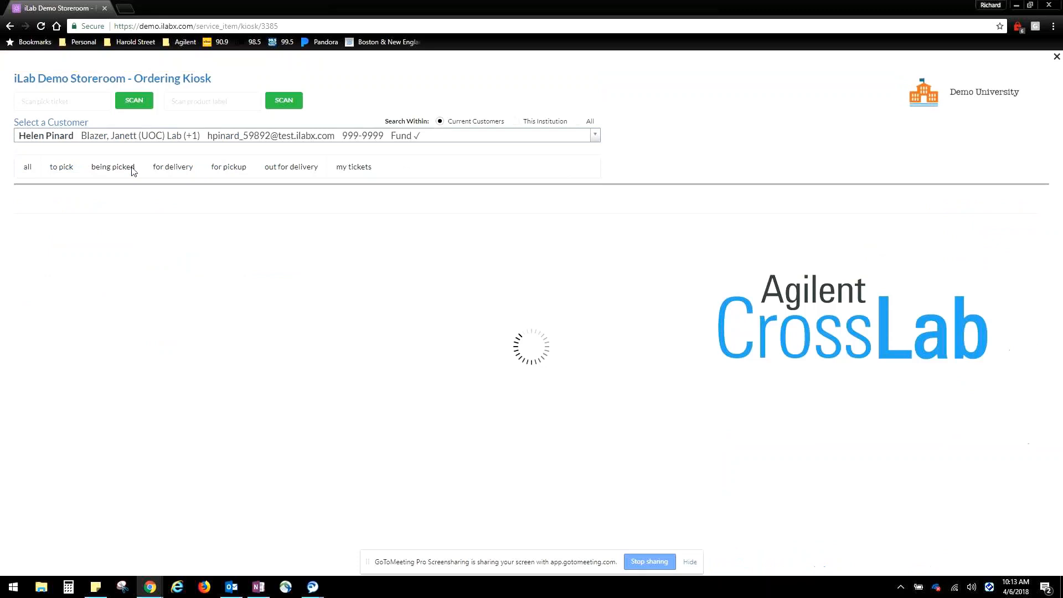
{"action": "left_click", "coordinate": [337, 200]}
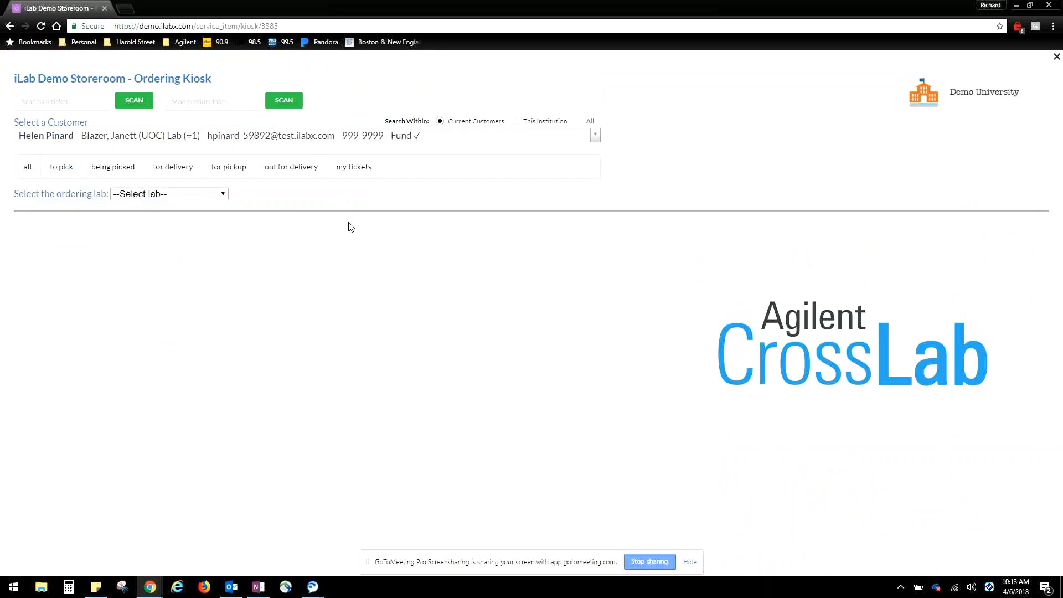
{"action": "left_click", "coordinate": [222, 196]}
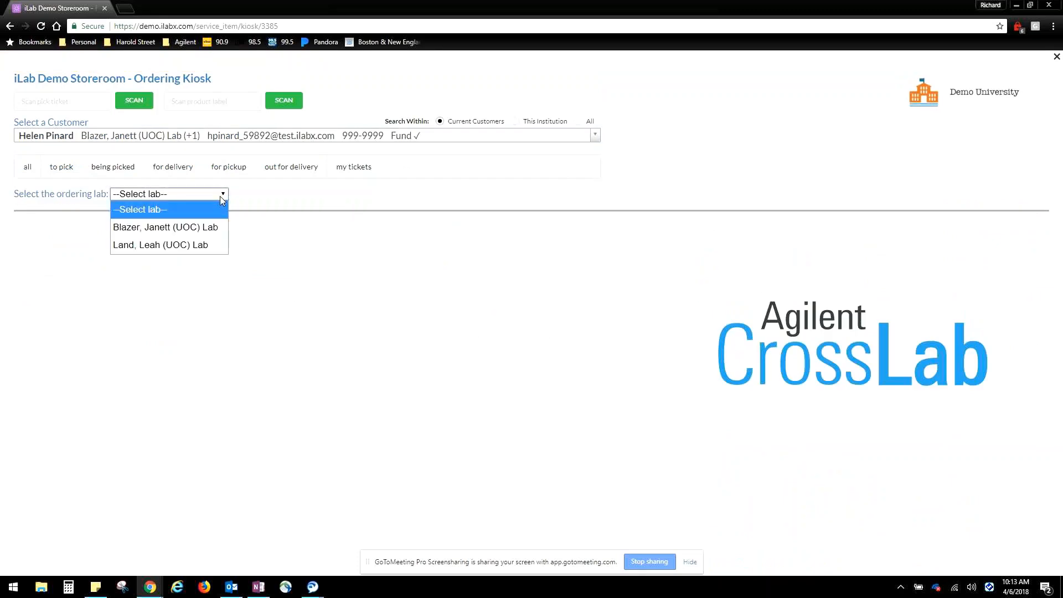
{"action": "left_click", "coordinate": [195, 227]}
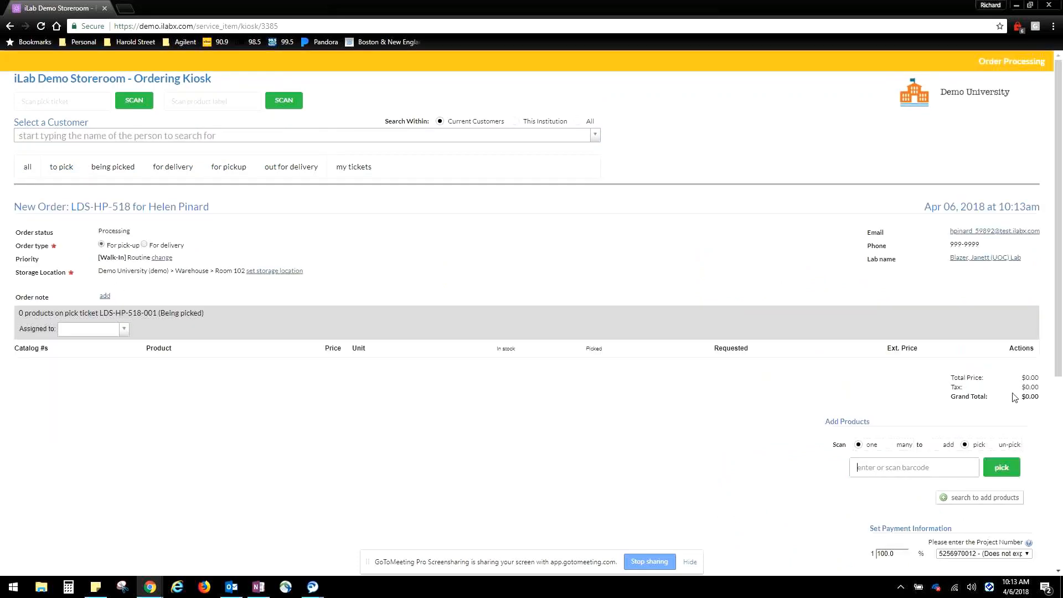
Search the core's catalog for "atlanta" and add 12 Test Strips with quantity 6 to the new pick ticket
{"action": "scroll", "coordinate": [1033, 398], "scroll_direction": "down", "scroll_amount": 1}
{"action": "left_click", "coordinate": [980, 442]}
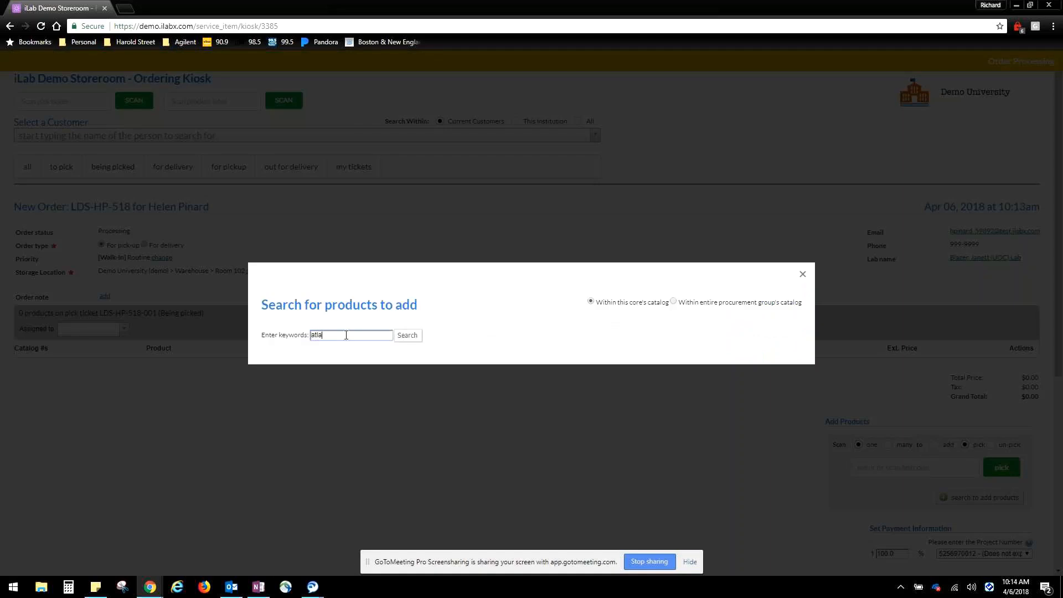
{"action": "type", "text": "atlanta"}
{"action": "key", "text": "Return"}
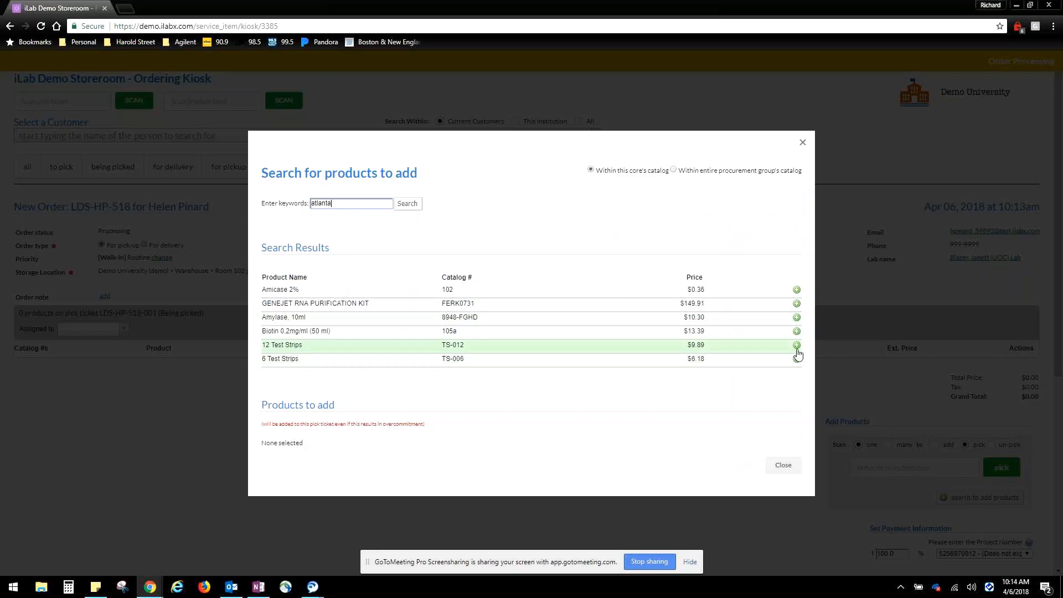
{"action": "left_click", "coordinate": [798, 345]}
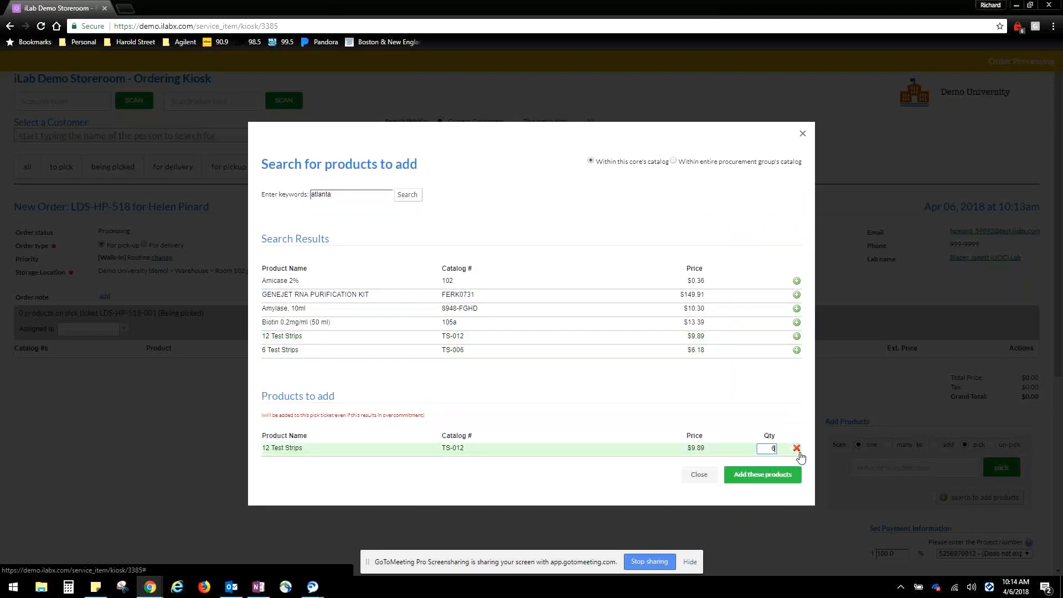
{"action": "left_click", "coordinate": [778, 475]}
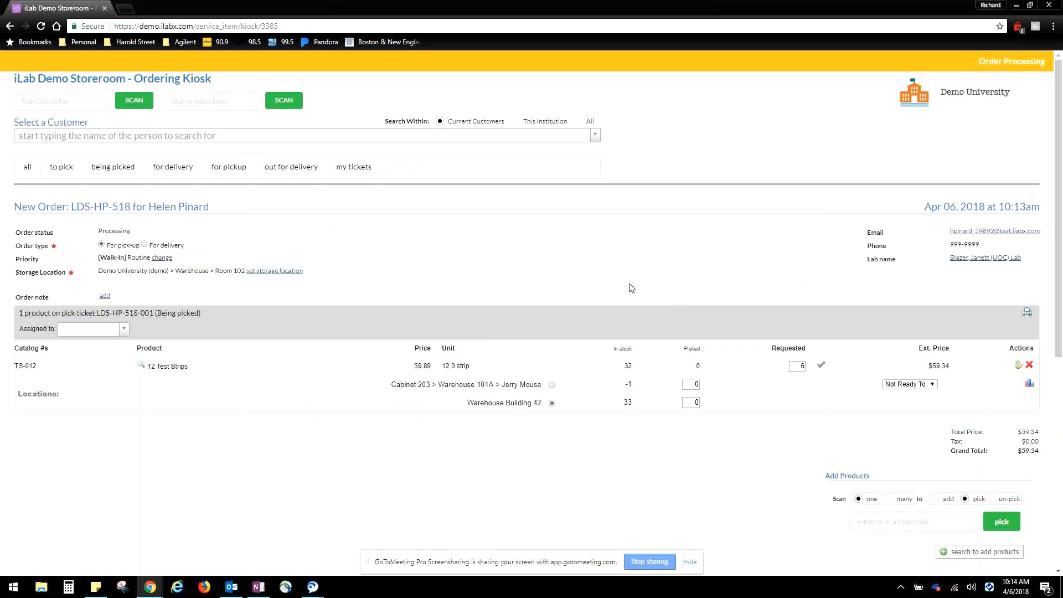
Record 6 of the 12 Test Strips product as picked from Warehouse Building 42
{"action": "scroll", "coordinate": [560, 258], "scroll_direction": "down", "scroll_amount": 1}
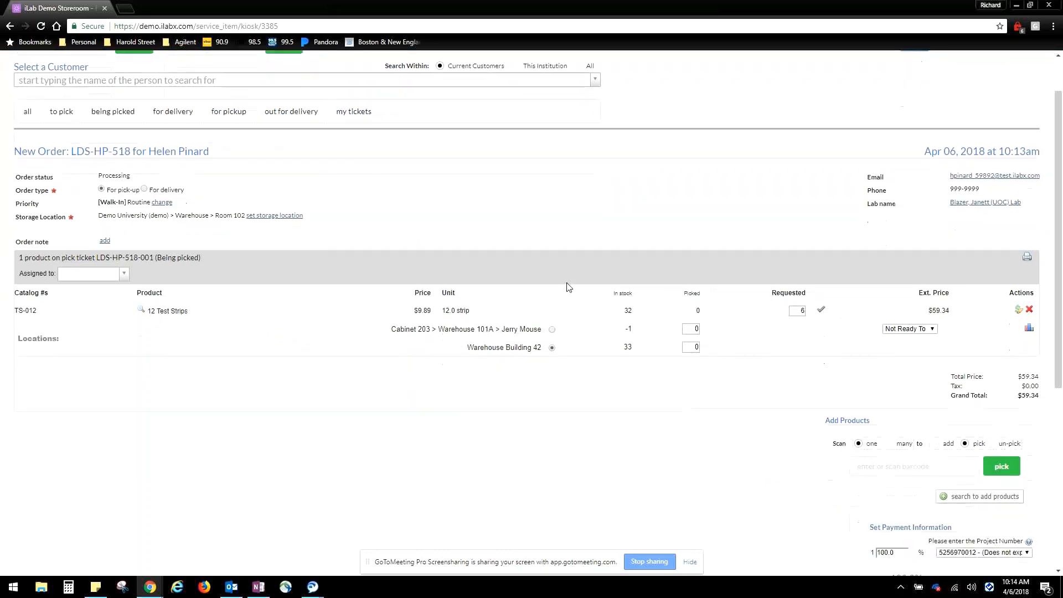
{"action": "scroll", "coordinate": [569, 288], "scroll_direction": "up", "scroll_amount": 1}
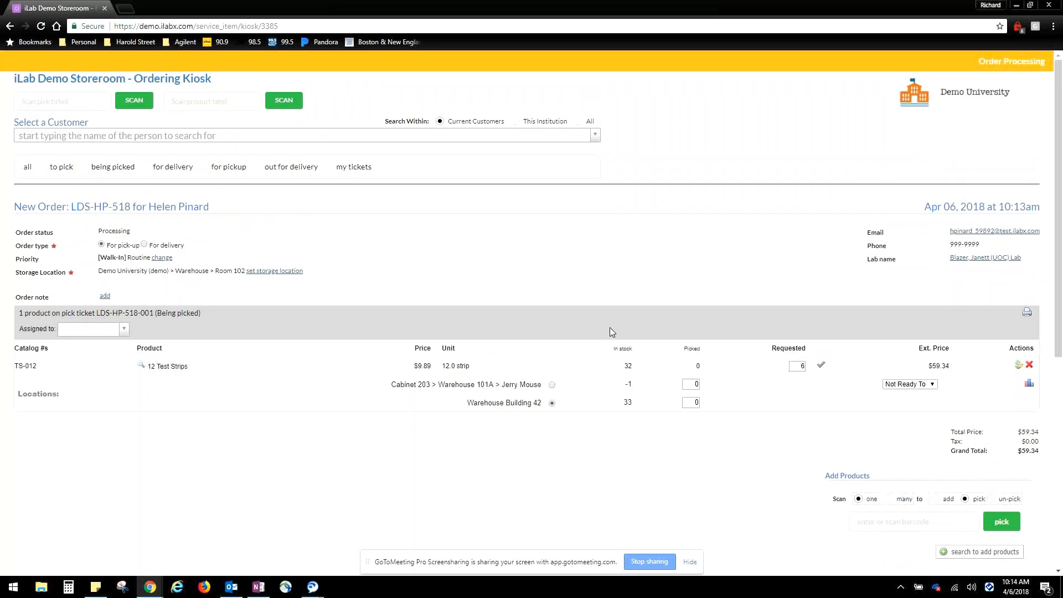
{"action": "scroll", "coordinate": [653, 396], "scroll_direction": "down", "scroll_amount": 1}
{"action": "left_click", "coordinate": [687, 347]}
{"action": "type", "text": "6"}
{"action": "left_click", "coordinate": [682, 396]}
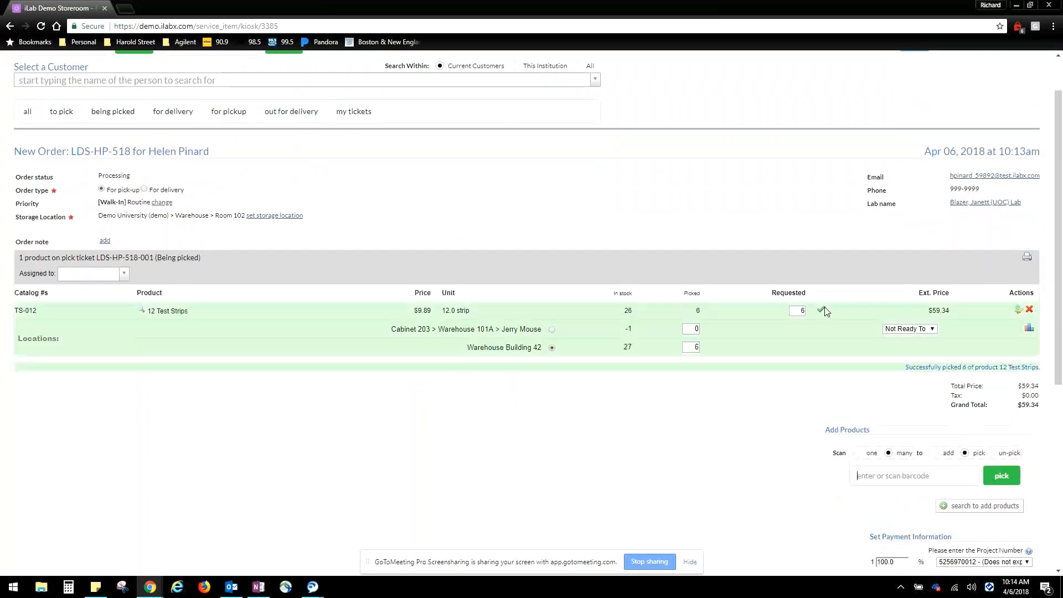
Request a signature for the walk-in order, enter the customer's first name, draw the signature and accept the agreement terms
{"action": "scroll", "coordinate": [882, 303], "scroll_direction": "down", "scroll_amount": 1}
{"action": "scroll", "coordinate": [886, 303], "scroll_direction": "down", "scroll_amount": 3}
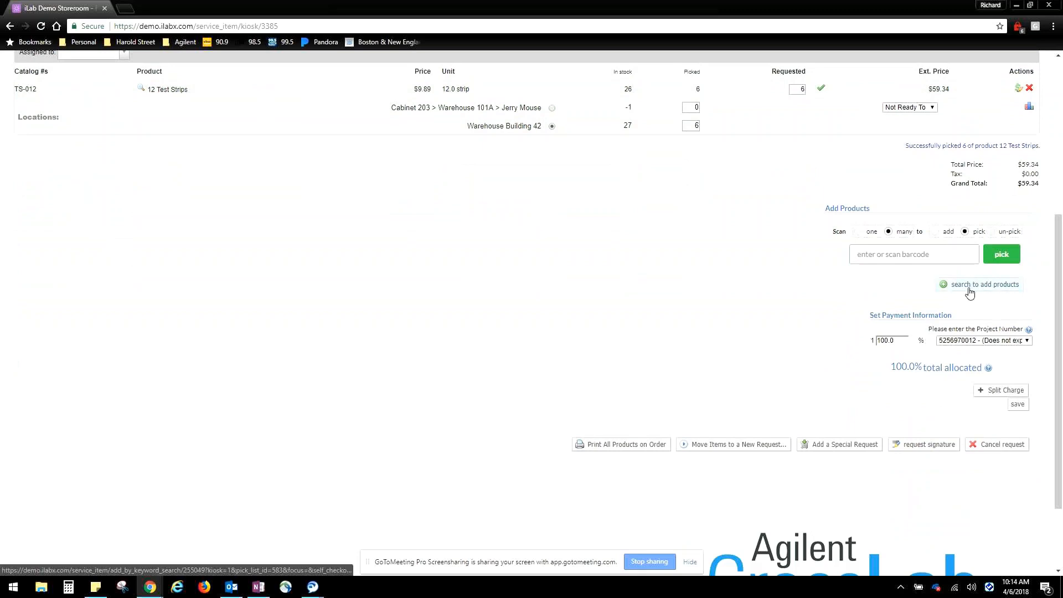
{"action": "scroll", "coordinate": [954, 324], "scroll_direction": "down", "scroll_amount": 2}
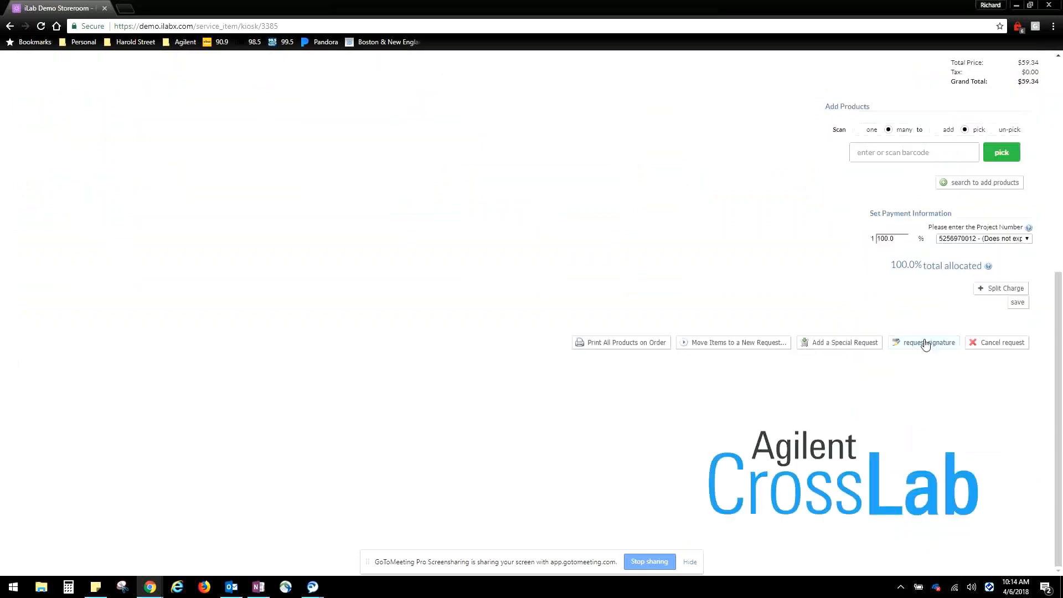
{"action": "left_click", "coordinate": [927, 345]}
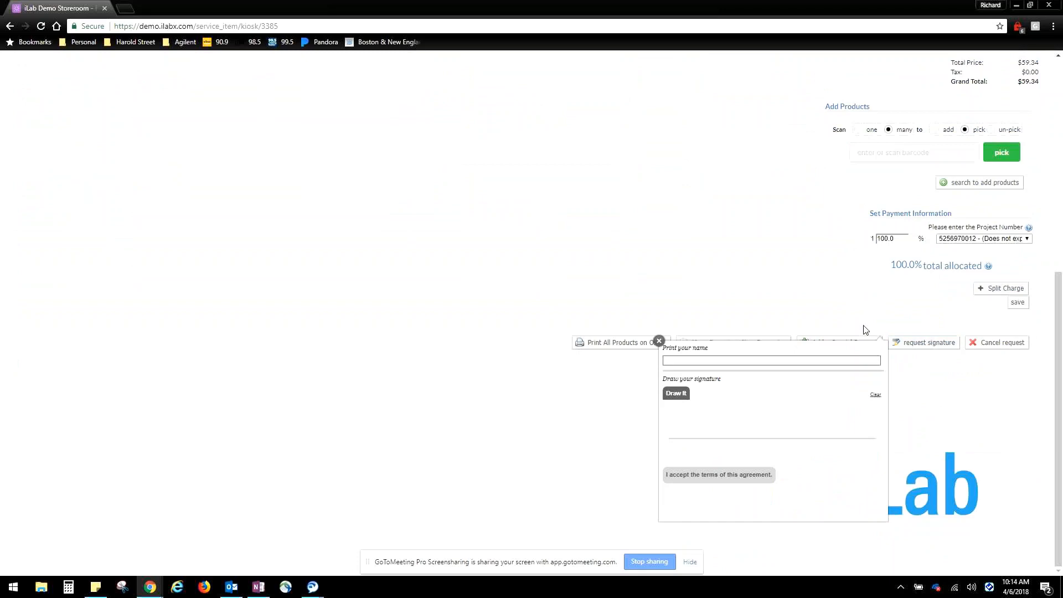
{"action": "left_click", "coordinate": [694, 360]}
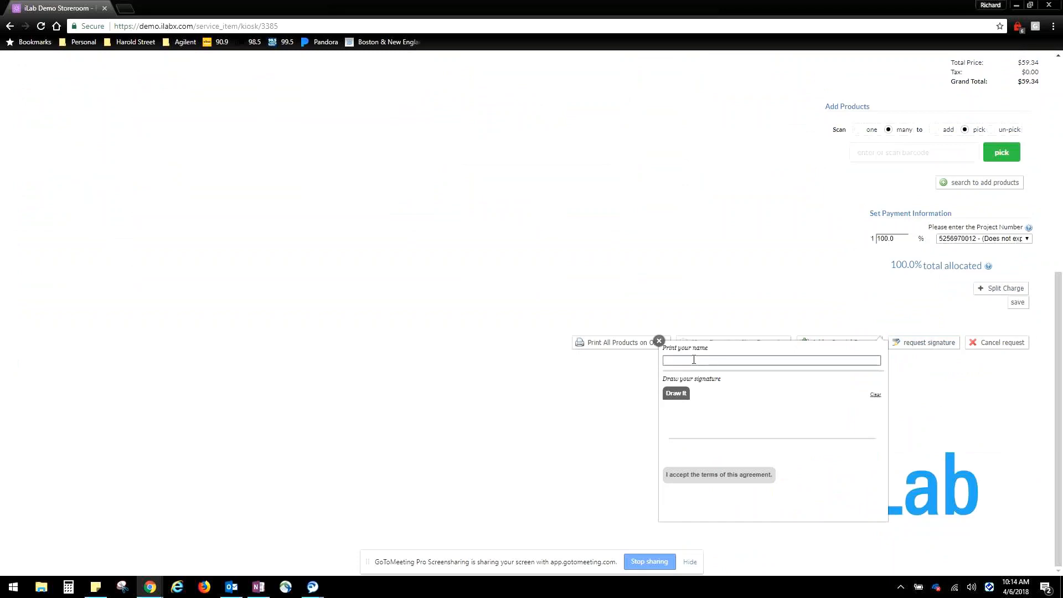
{"action": "type", "text": "Helen"}
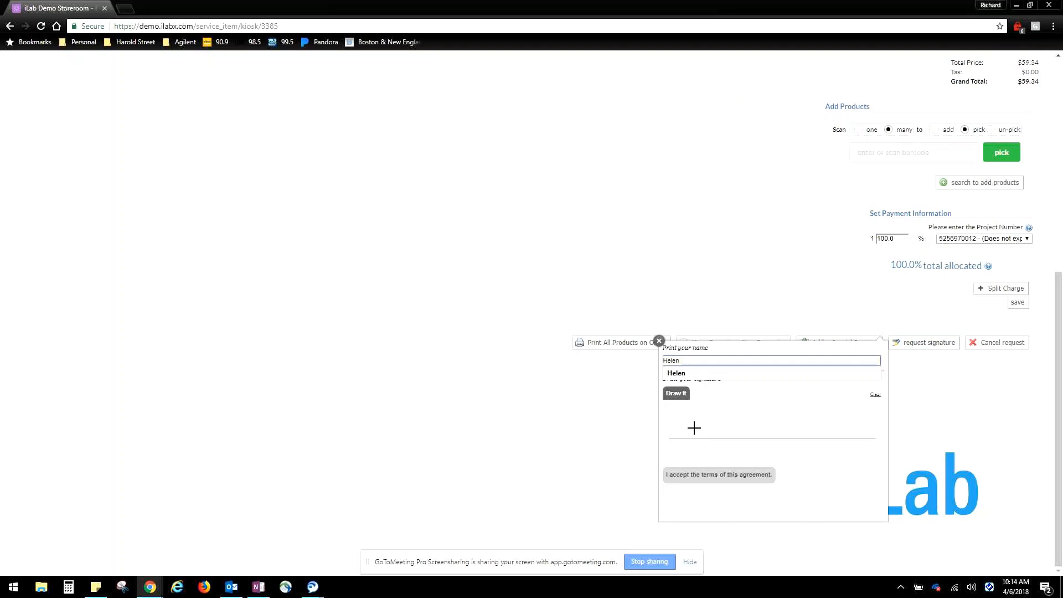
{"action": "mouse_move", "coordinate": [688, 407]}
{"action": "left_mouse_down"}
{"action": "mouse_move", "coordinate": [688, 437]}
{"action": "mouse_move", "coordinate": [735, 427]}
{"action": "mouse_move", "coordinate": [701, 440]}
{"action": "mouse_move", "coordinate": [737, 441]}
{"action": "mouse_move", "coordinate": [770, 437]}
{"action": "mouse_move", "coordinate": [813, 400]}
{"action": "left_mouse_up"}
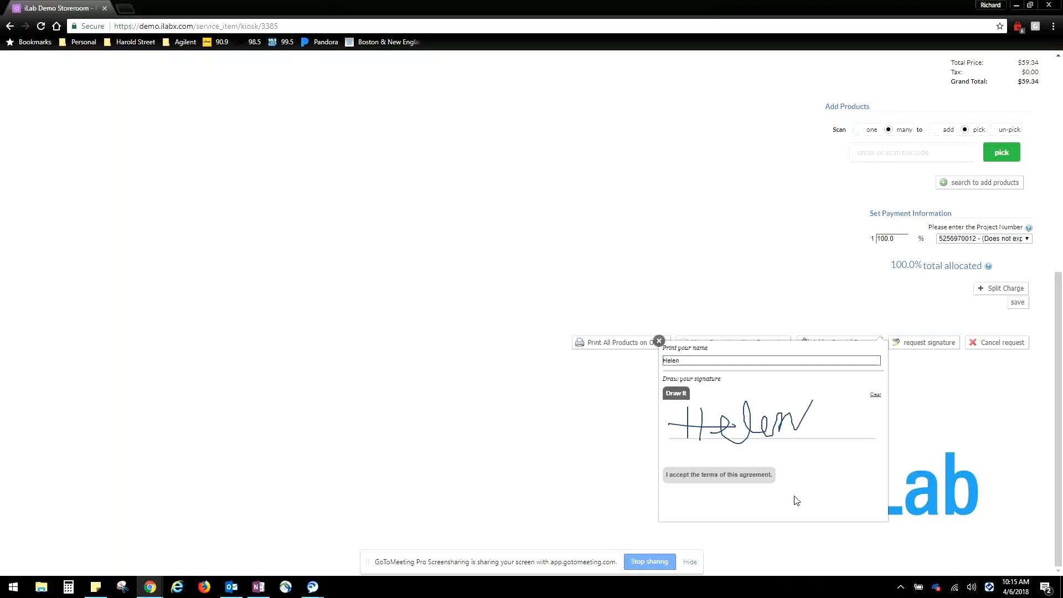
{"action": "left_click", "coordinate": [744, 477]}
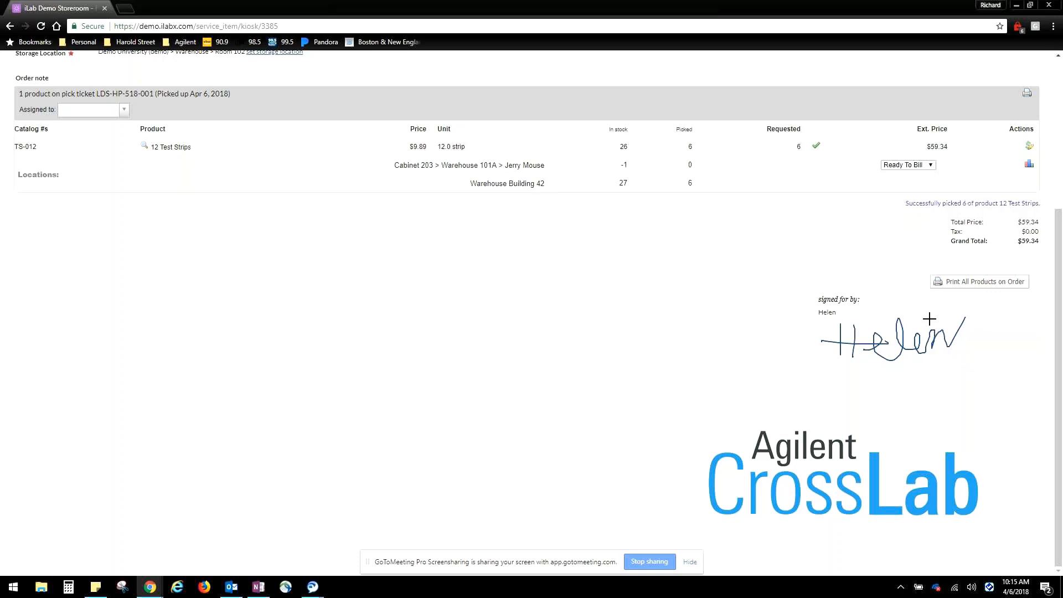
{"action": "scroll", "coordinate": [928, 319], "scroll_direction": "up", "scroll_amount": 1}
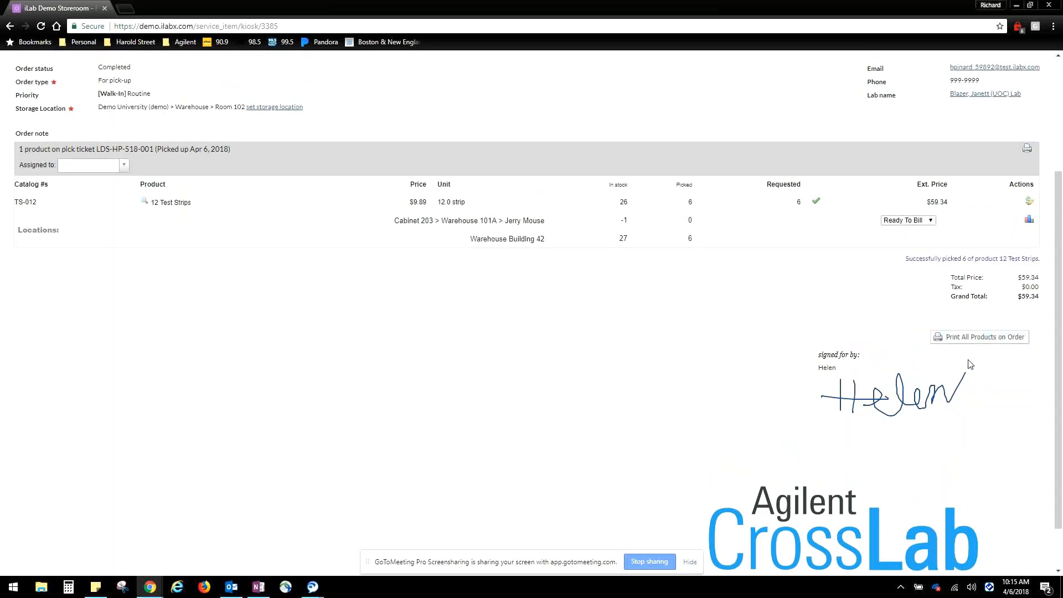
{"action": "scroll", "coordinate": [962, 277], "scroll_direction": "up", "scroll_amount": 3}
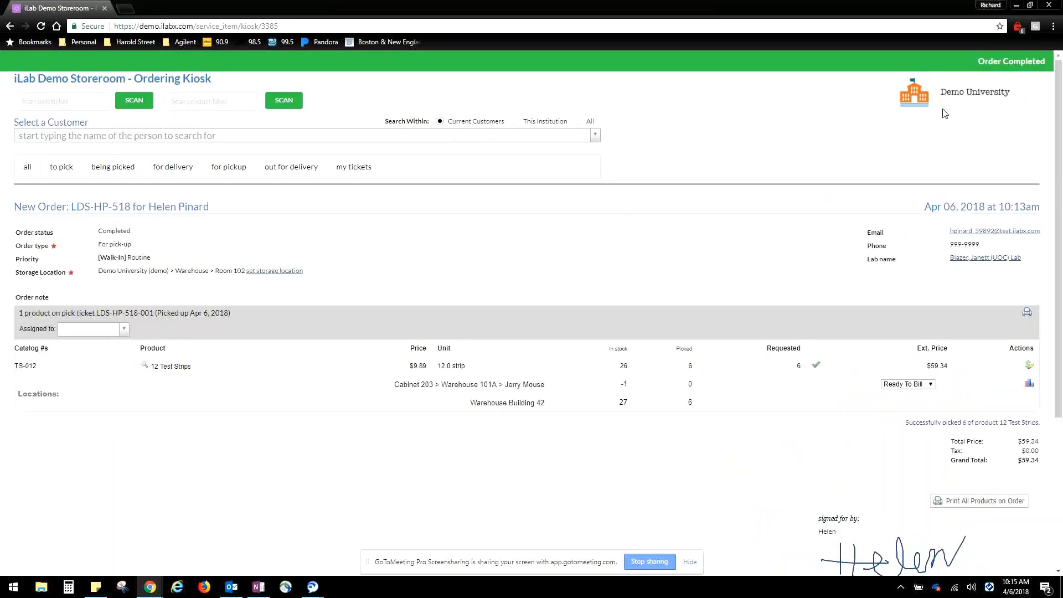
Look over the completed walk-in order, return to the storeroom and open the self-service ordering kiosk
{"action": "scroll", "coordinate": [992, 380], "scroll_direction": "down", "scroll_amount": 2}
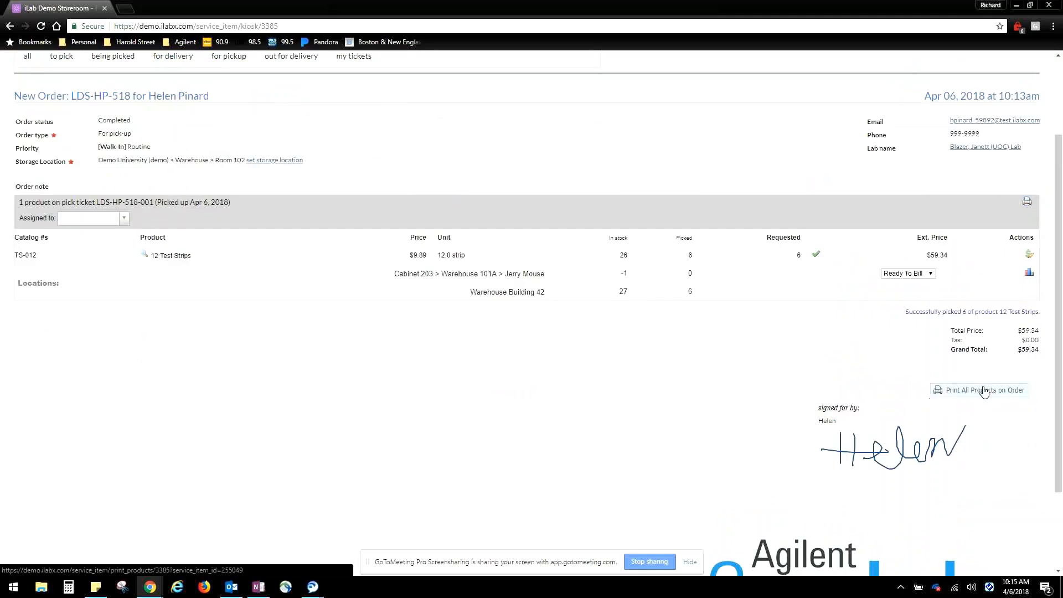
{"action": "scroll", "coordinate": [992, 349], "scroll_direction": "down", "scroll_amount": 2}
{"action": "scroll", "coordinate": [895, 297], "scroll_direction": "up", "scroll_amount": 4}
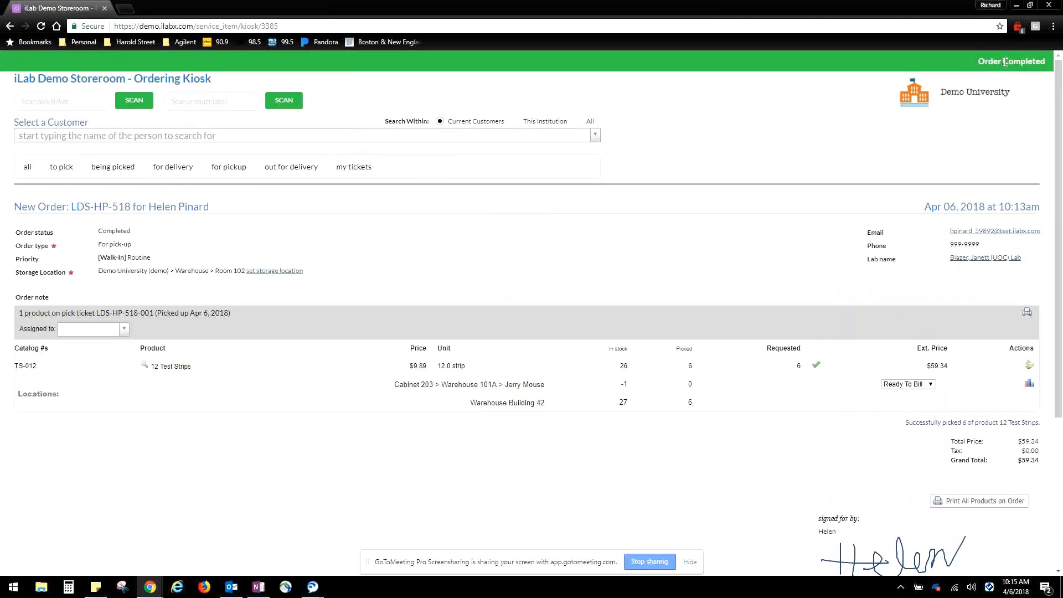
{"action": "left_click", "coordinate": [11, 28]}
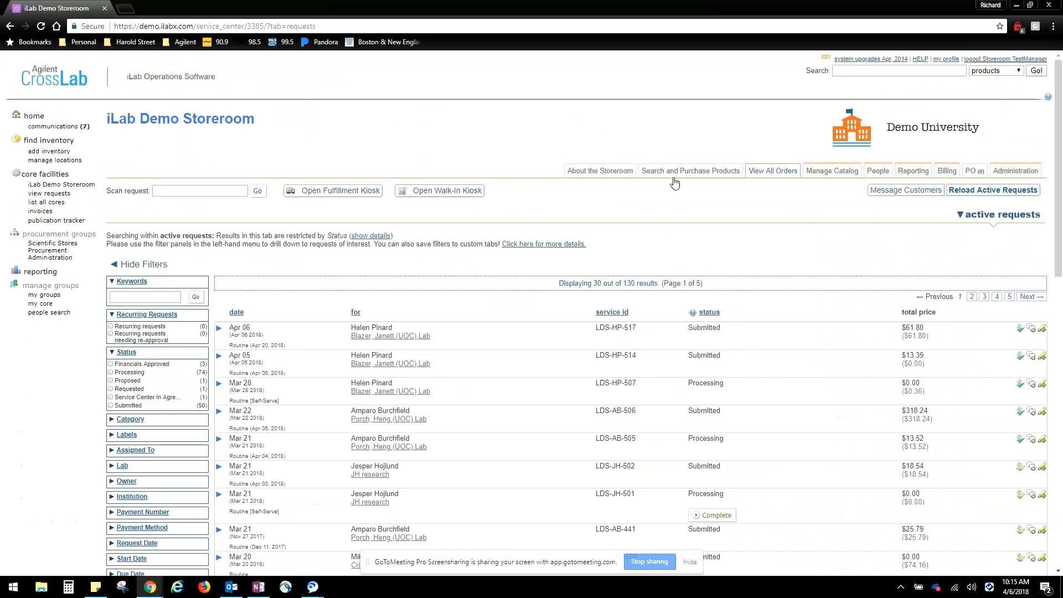
{"action": "left_click", "coordinate": [610, 172]}
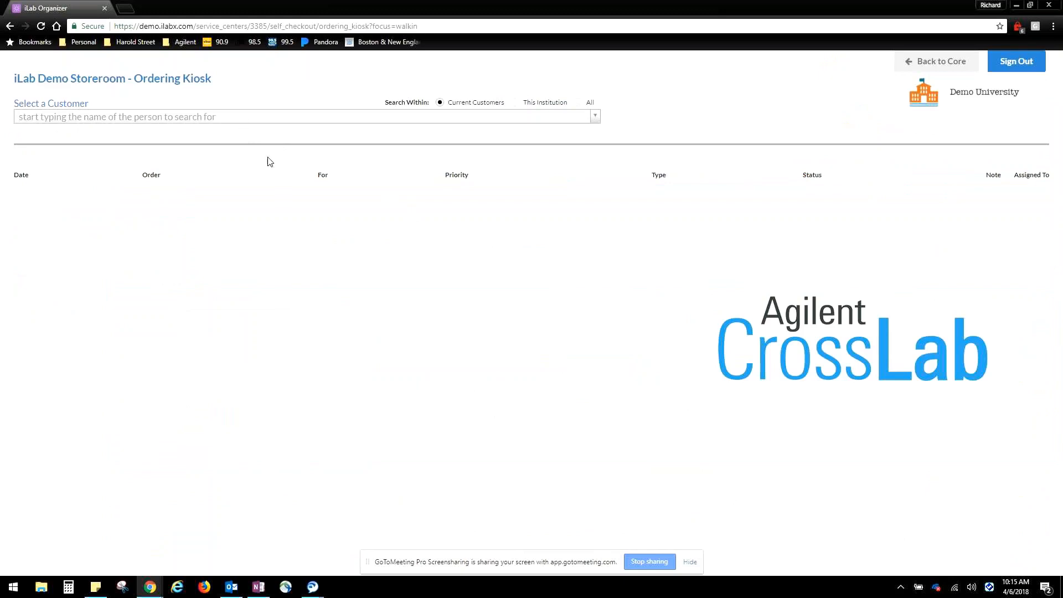
Find the customer by name, start a new self-service order and choose the first listed lab as the ordering lab
{"action": "left_click", "coordinate": [224, 117]}
{"action": "type", "text": "hele"}
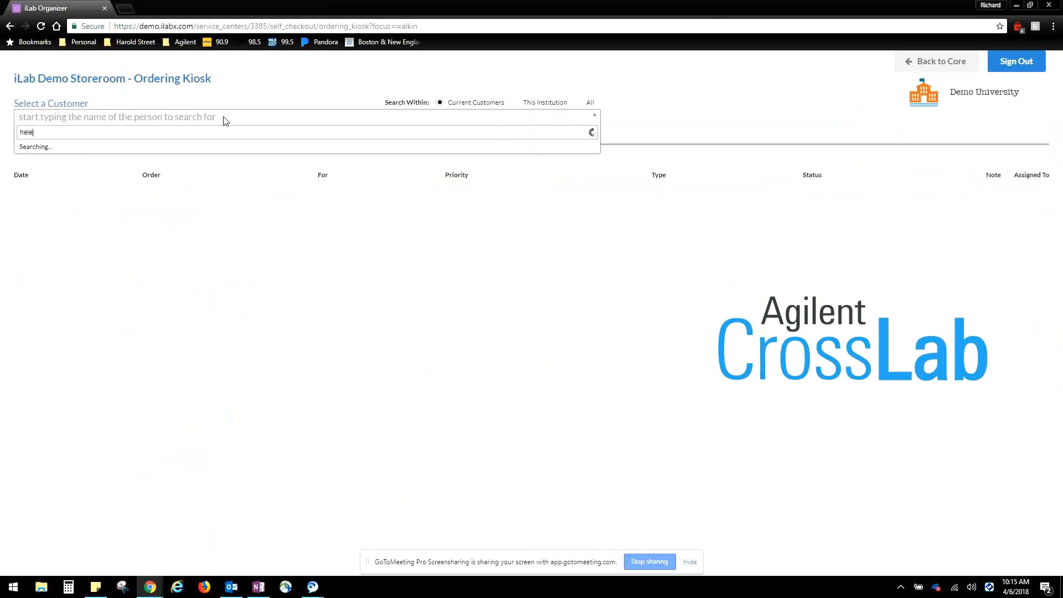
{"action": "left_click", "coordinate": [160, 148]}
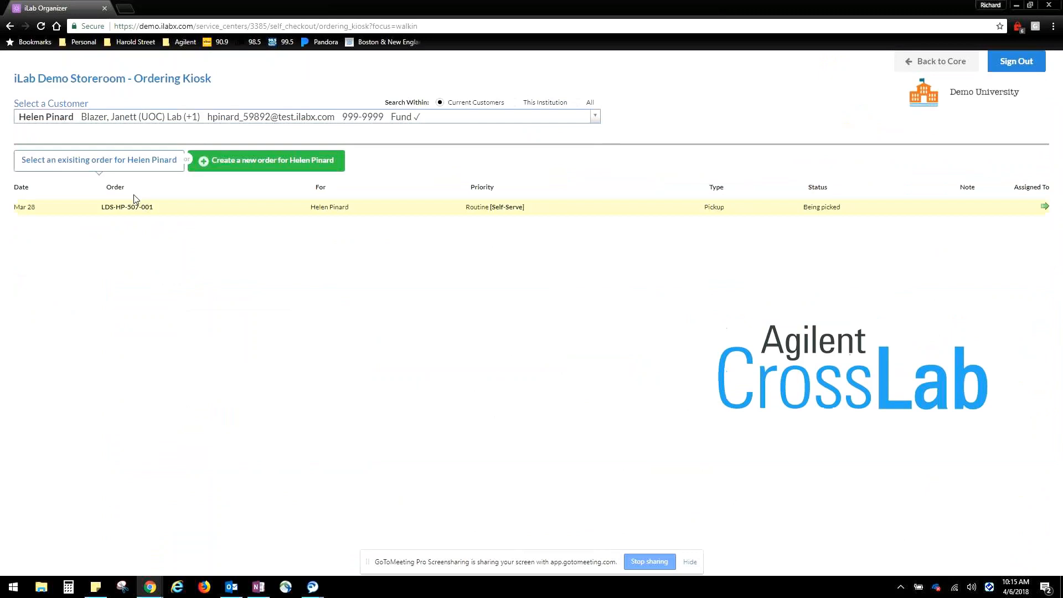
{"action": "left_click", "coordinate": [248, 165]}
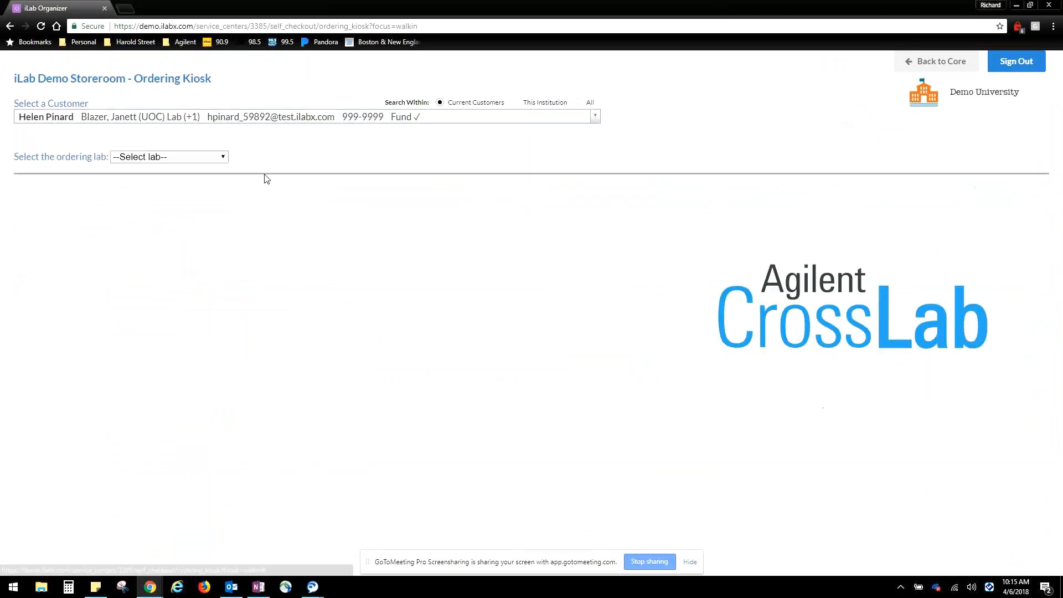
{"action": "left_click", "coordinate": [196, 157]}
{"action": "left_click", "coordinate": [170, 187]}
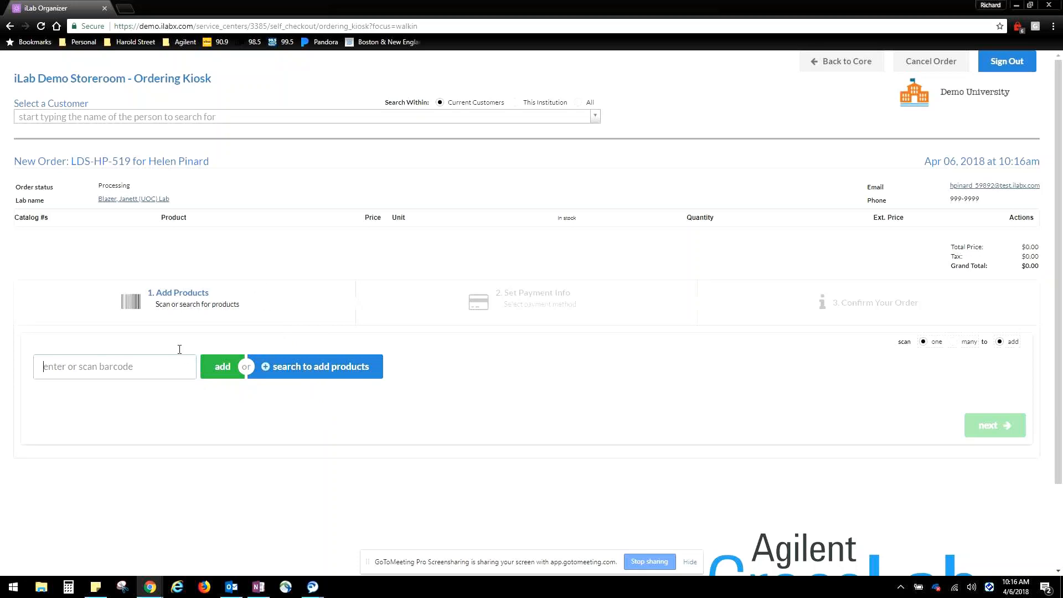
Search the core's catalog for "atlanta" and add 6 Test Strips with quantity 4 to the new order
{"action": "left_click", "coordinate": [310, 370]}
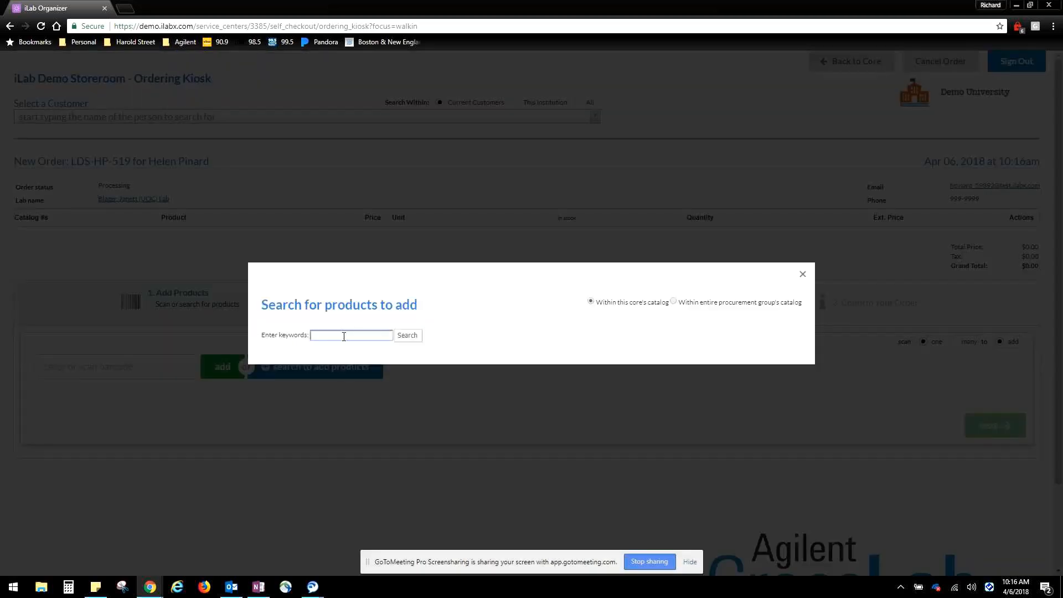
{"action": "type", "text": "atlanta"}
{"action": "key", "text": "Return"}
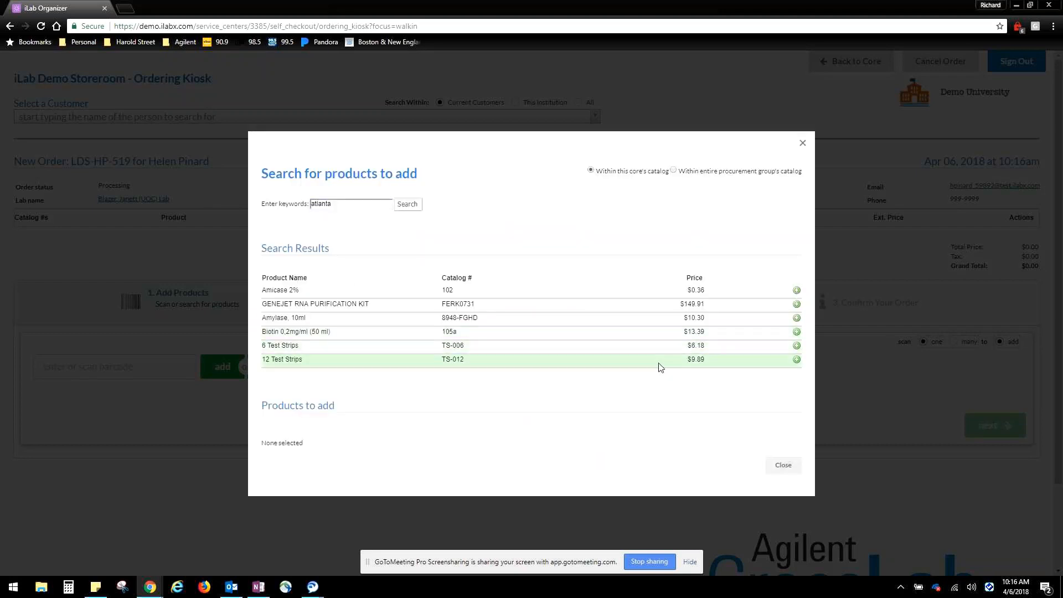
{"action": "left_click", "coordinate": [796, 346]}
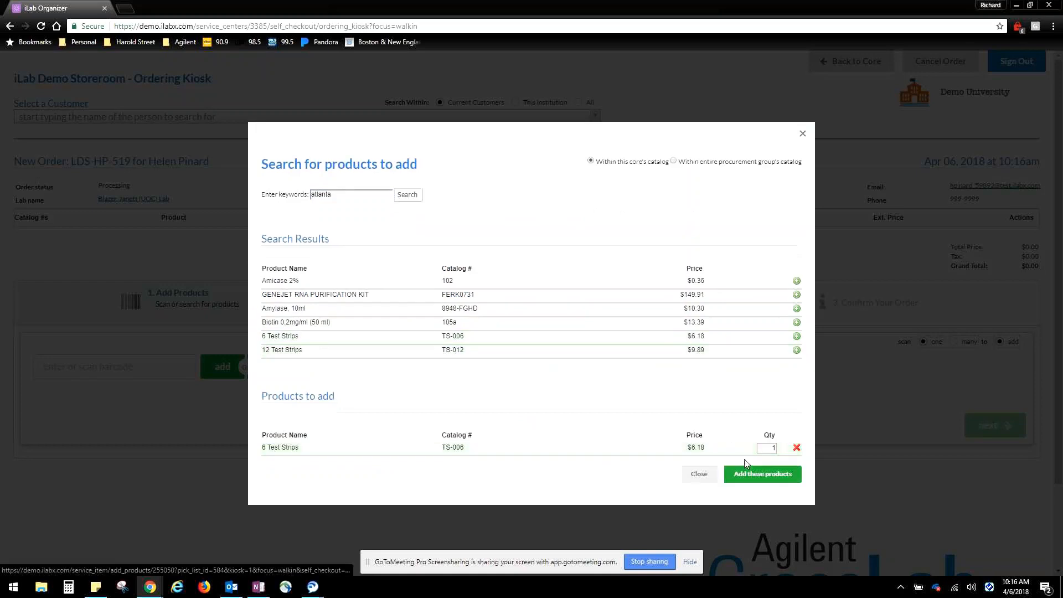
{"action": "left_click", "coordinate": [789, 475]}
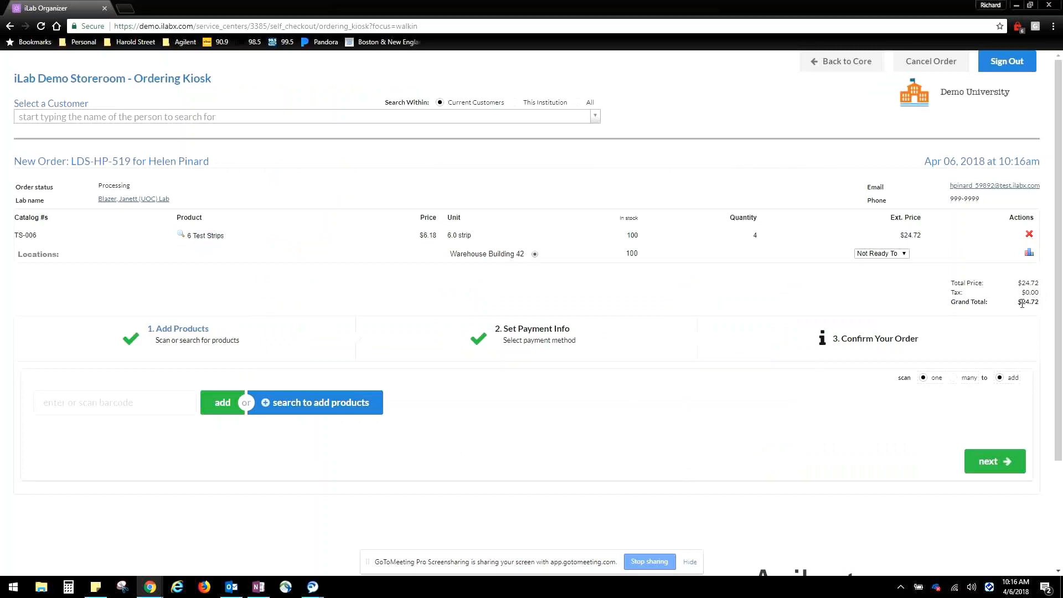
Set the order's payment to the second listed project number at 100% and continue to order confirmation
{"action": "scroll", "coordinate": [1022, 304], "scroll_direction": "down", "scroll_amount": 1}
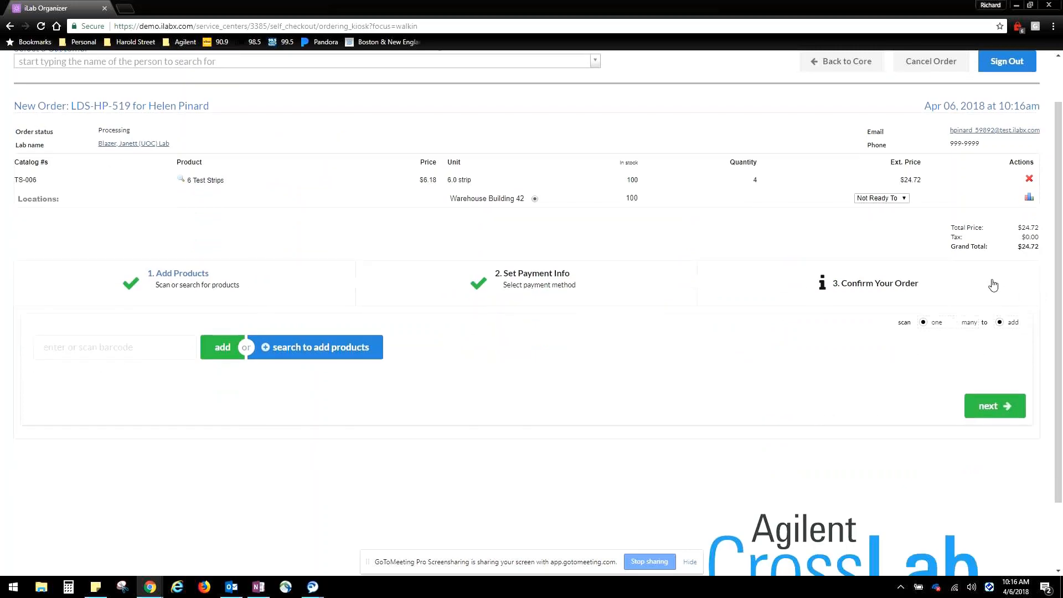
{"action": "scroll", "coordinate": [997, 288], "scroll_direction": "up", "scroll_amount": 1}
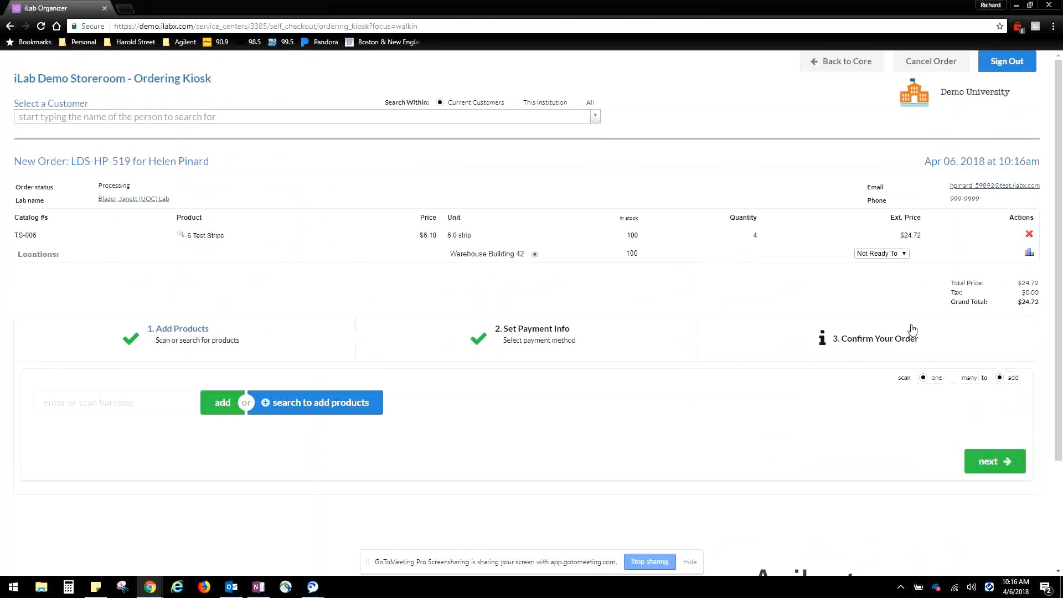
{"action": "scroll", "coordinate": [913, 331], "scroll_direction": "down", "scroll_amount": 1}
{"action": "left_click", "coordinate": [996, 406]}
{"action": "left_click", "coordinate": [485, 356]}
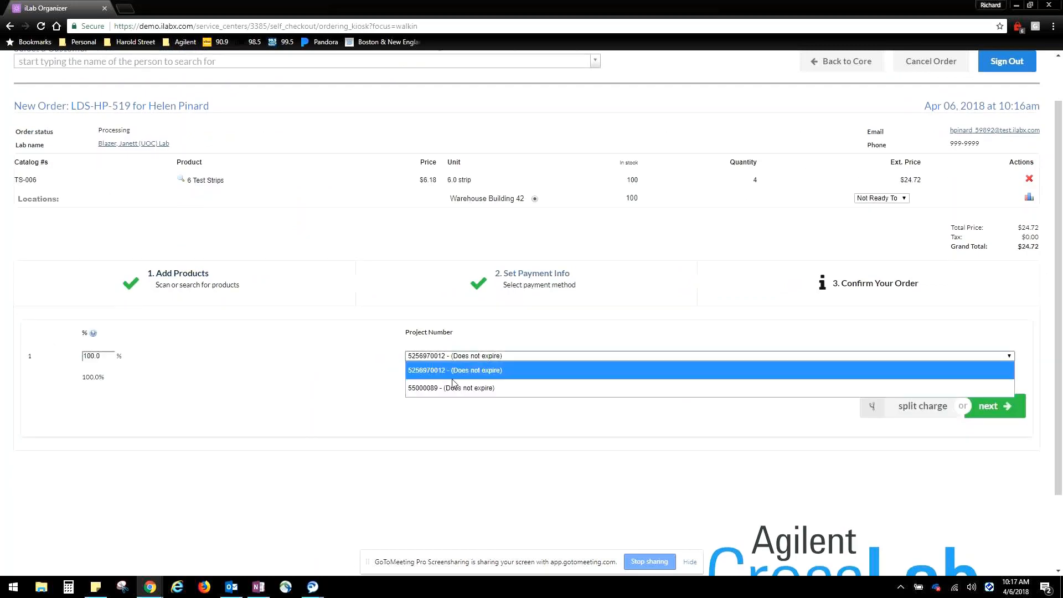
{"action": "left_click", "coordinate": [459, 388]}
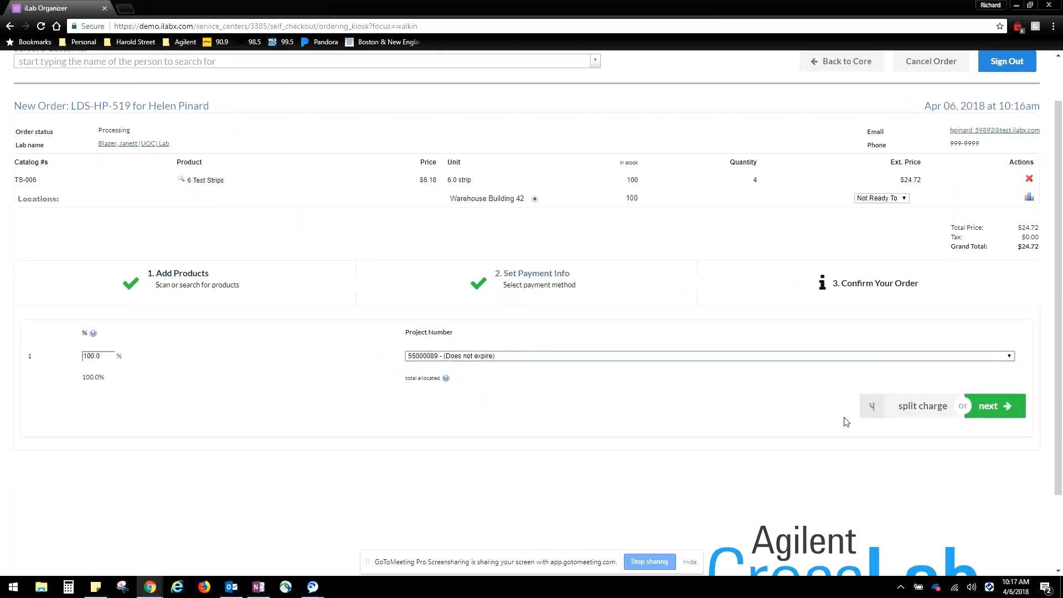
{"action": "left_click", "coordinate": [1005, 403]}
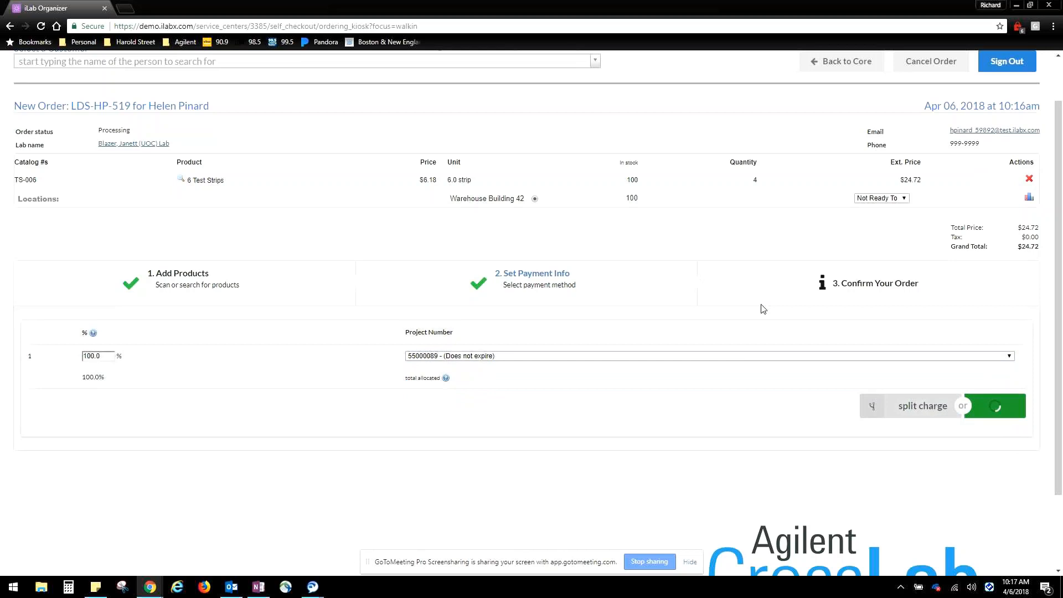
Enter the customer's first name, draw the signature and confirm the order without an order note
{"action": "scroll", "coordinate": [848, 317], "scroll_direction": "down", "scroll_amount": 1}
{"action": "left_click", "coordinate": [165, 299]}
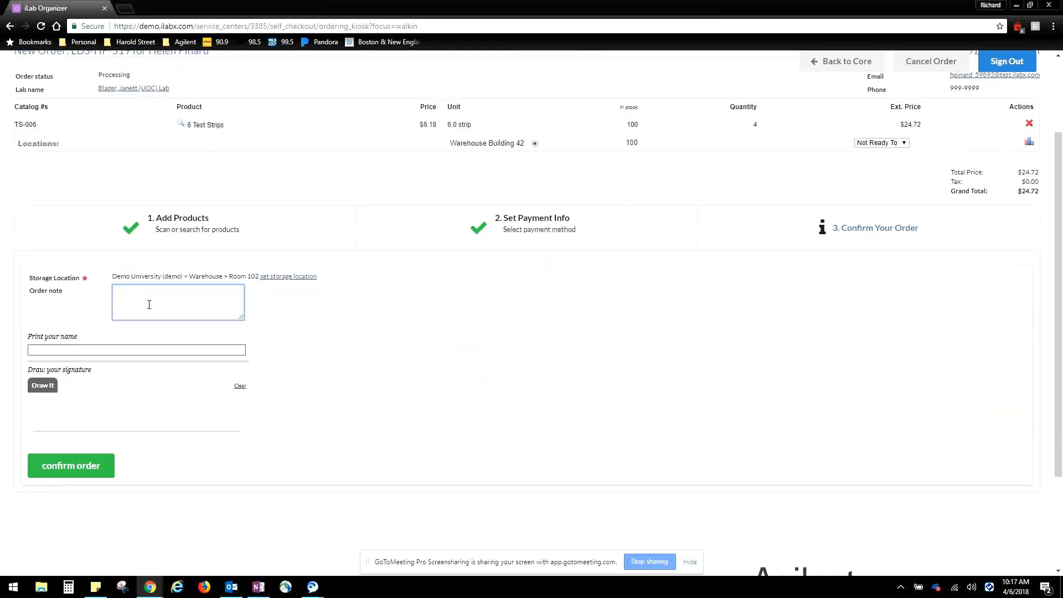
{"action": "left_click", "coordinate": [76, 350]}
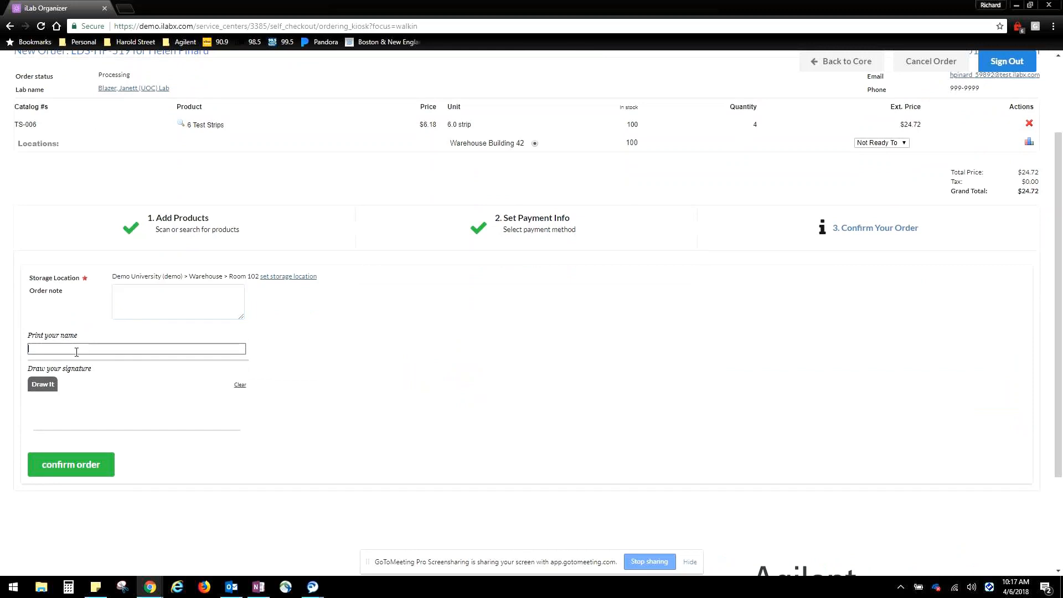
{"action": "type", "text": "Helen"}
{"action": "left_click", "coordinate": [71, 361]}
{"action": "mouse_move", "coordinate": [65, 394]}
{"action": "left_mouse_down"}
{"action": "mouse_move", "coordinate": [74, 431]}
{"action": "mouse_move", "coordinate": [108, 415]}
{"action": "left_mouse_up"}
{"action": "left_click_drag", "start_coordinate": [97, 395], "coordinate": [92, 433]}
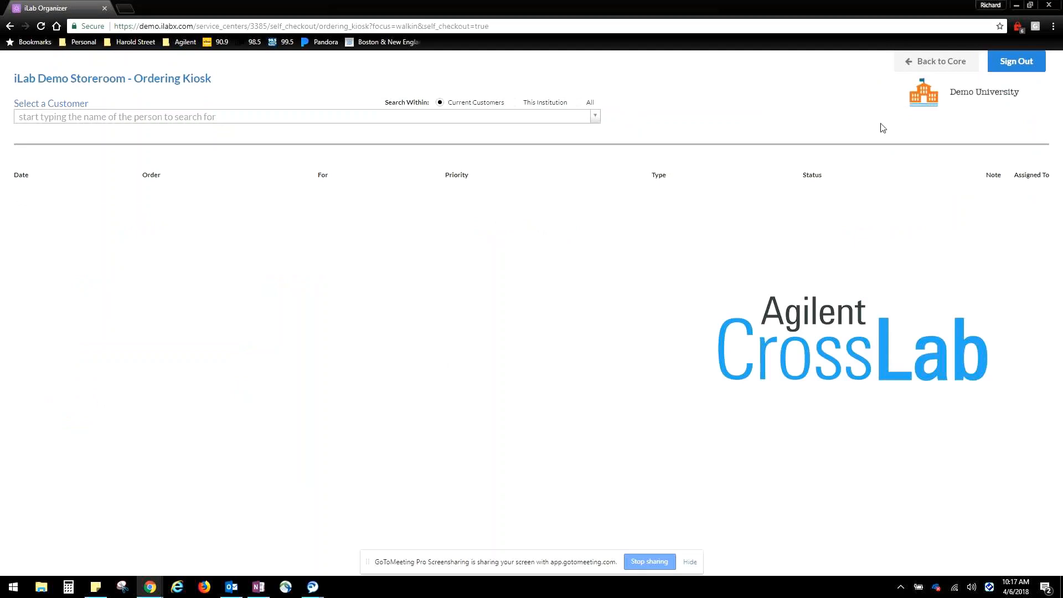
Leave the ordering kiosk for the core and view the storeroom's active orders and product search page
{"action": "left_click", "coordinate": [934, 64]}
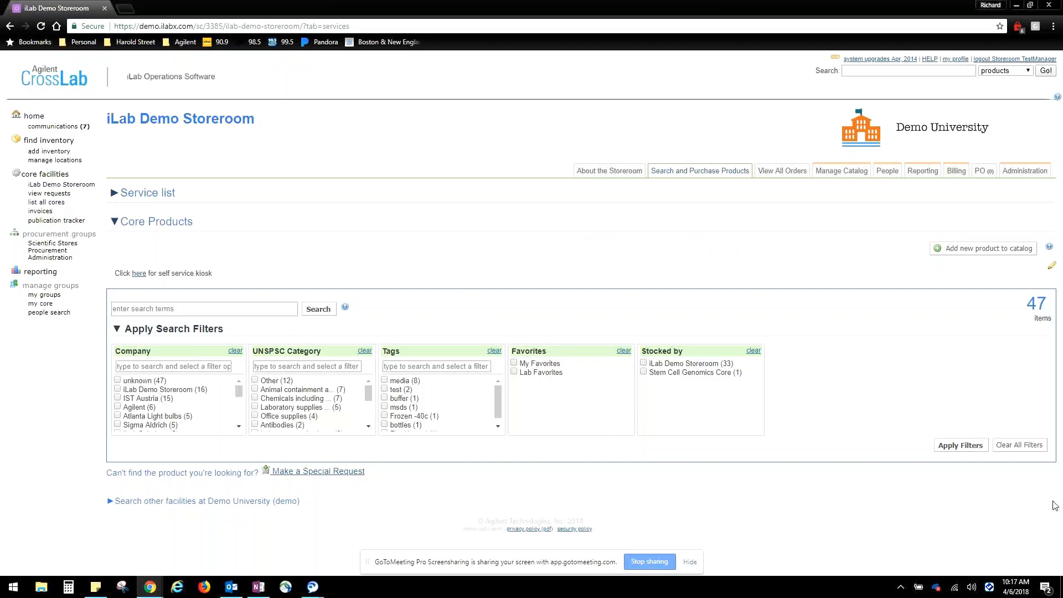
{"action": "left_click", "coordinate": [793, 172]}
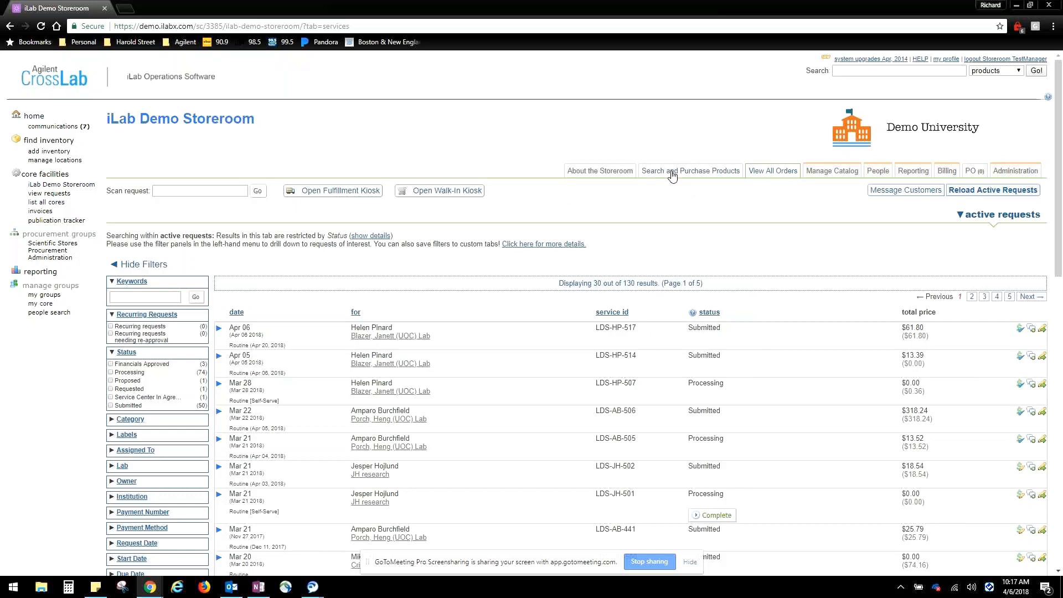
{"action": "left_click", "coordinate": [672, 172]}
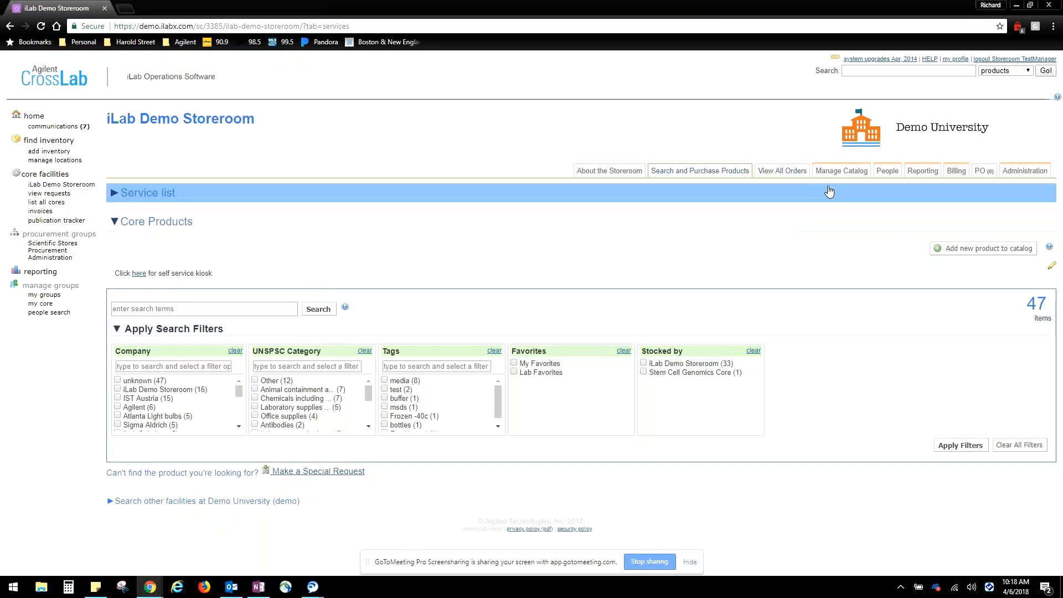
Examine the storeroom's managed product catalog, including its available, committed, requested, minimum, ideal and maximum stock levels
{"action": "left_click", "coordinate": [843, 172]}
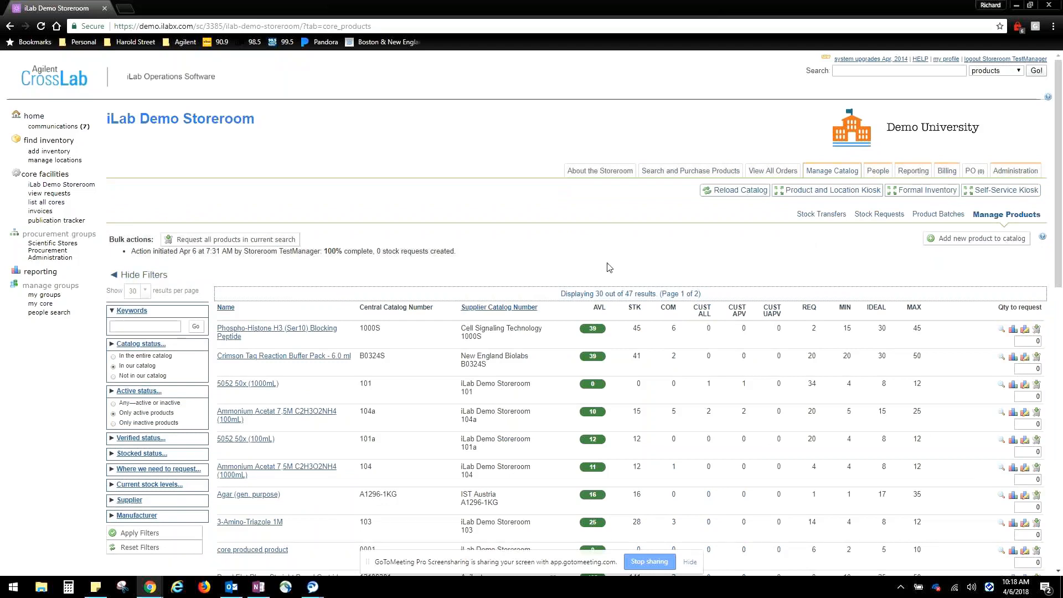
{"action": "scroll", "coordinate": [610, 267], "scroll_direction": "down", "scroll_amount": 2}
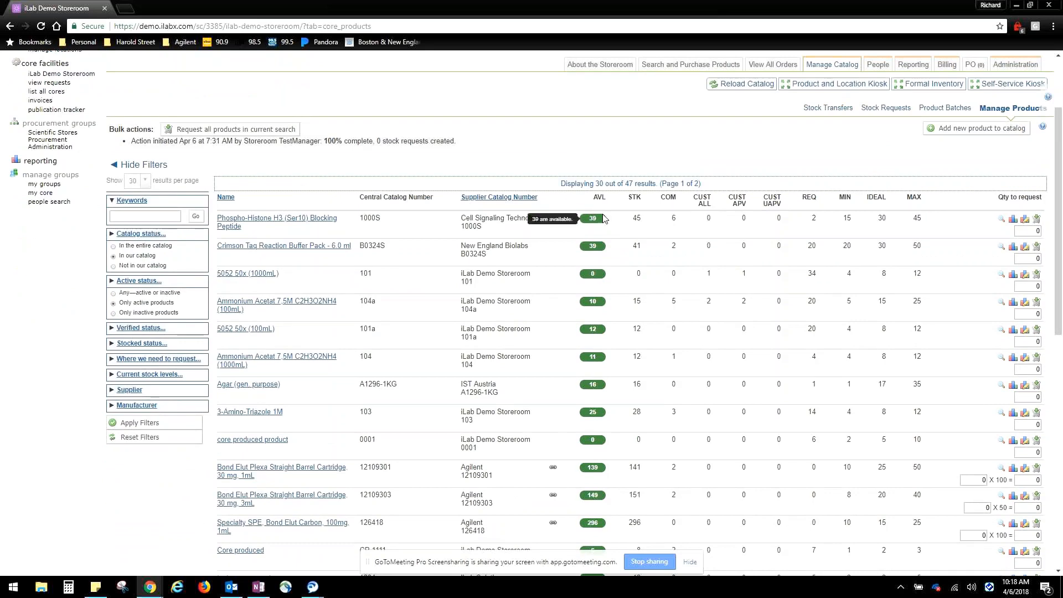
{"action": "scroll", "coordinate": [692, 230], "scroll_direction": "up", "scroll_amount": 3}
{"action": "left_click", "coordinate": [677, 171]}
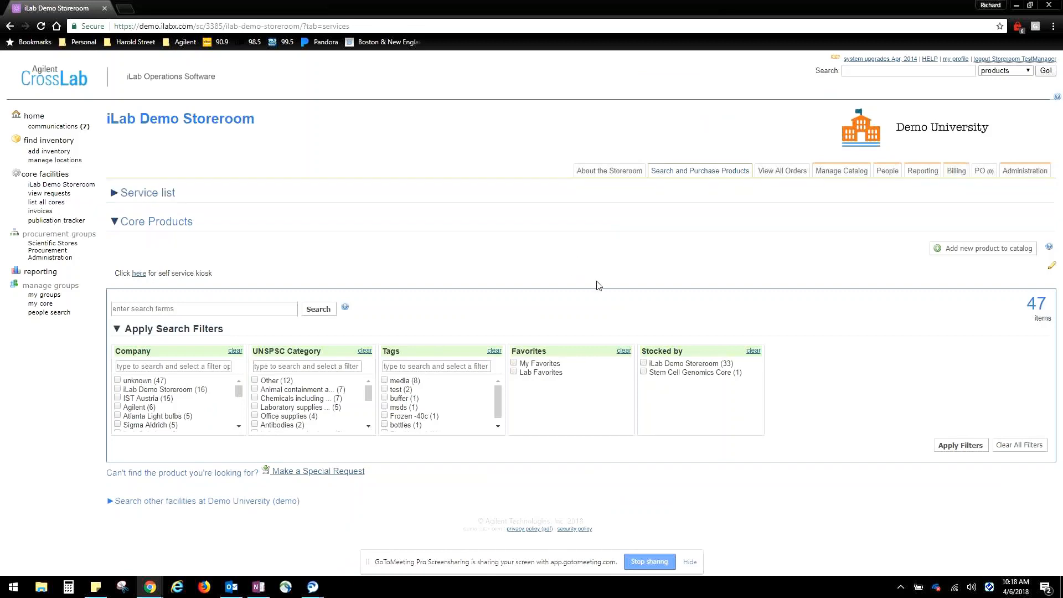
{"action": "left_click", "coordinate": [840, 172]}
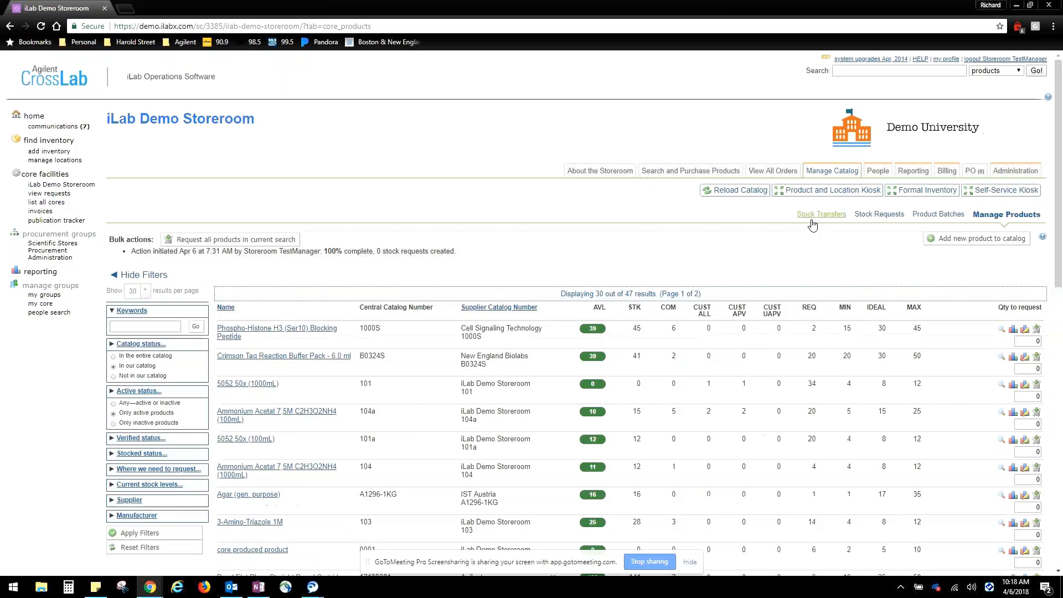
{"action": "scroll", "coordinate": [617, 221], "scroll_direction": "down", "scroll_amount": 1}
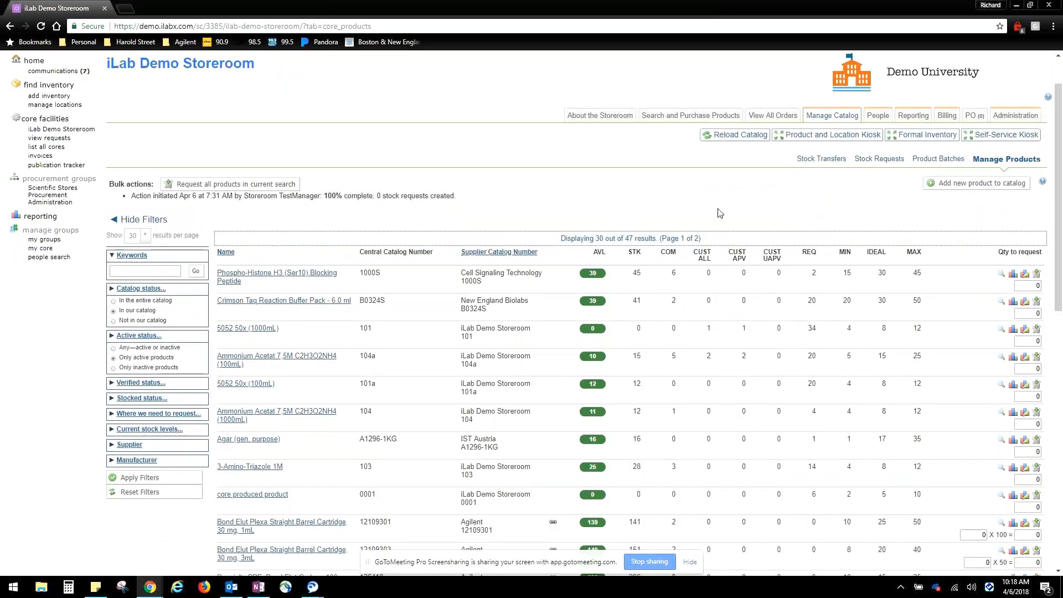
{"action": "scroll", "coordinate": [720, 233], "scroll_direction": "down", "scroll_amount": 1}
{"action": "scroll", "coordinate": [491, 282], "scroll_direction": "up", "scroll_amount": 3}
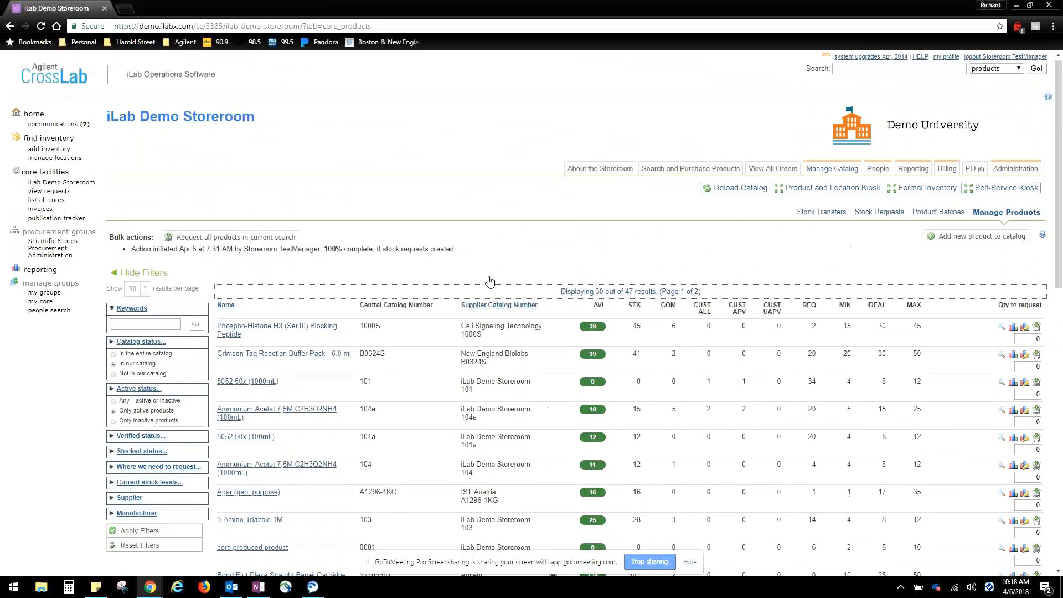
Open the Scientific Stores Procurement Administration and examine its stock requests, including the Glass Beaker quantity details
{"action": "left_click", "coordinate": [52, 248]}
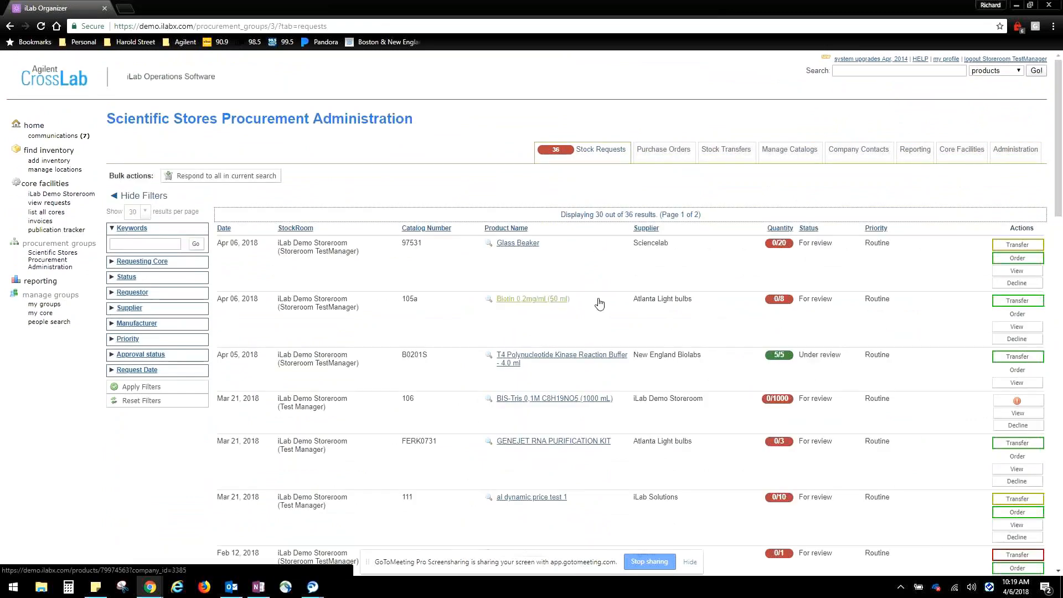
{"action": "scroll", "coordinate": [703, 321], "scroll_direction": "down", "scroll_amount": 1}
{"action": "scroll", "coordinate": [704, 322], "scroll_direction": "down", "scroll_amount": 4}
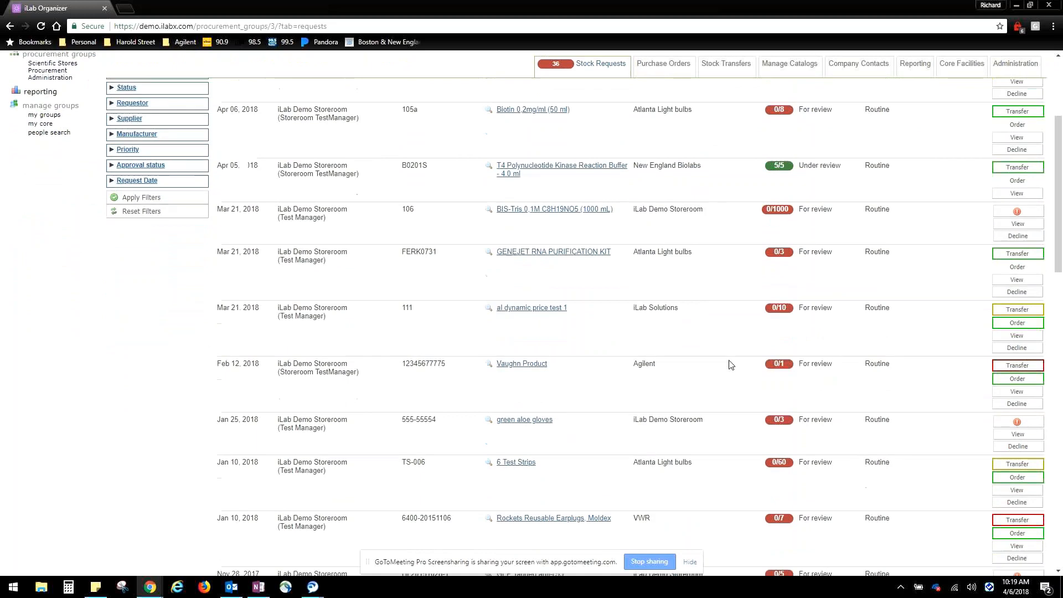
{"action": "scroll", "coordinate": [736, 351], "scroll_direction": "up", "scroll_amount": 4}
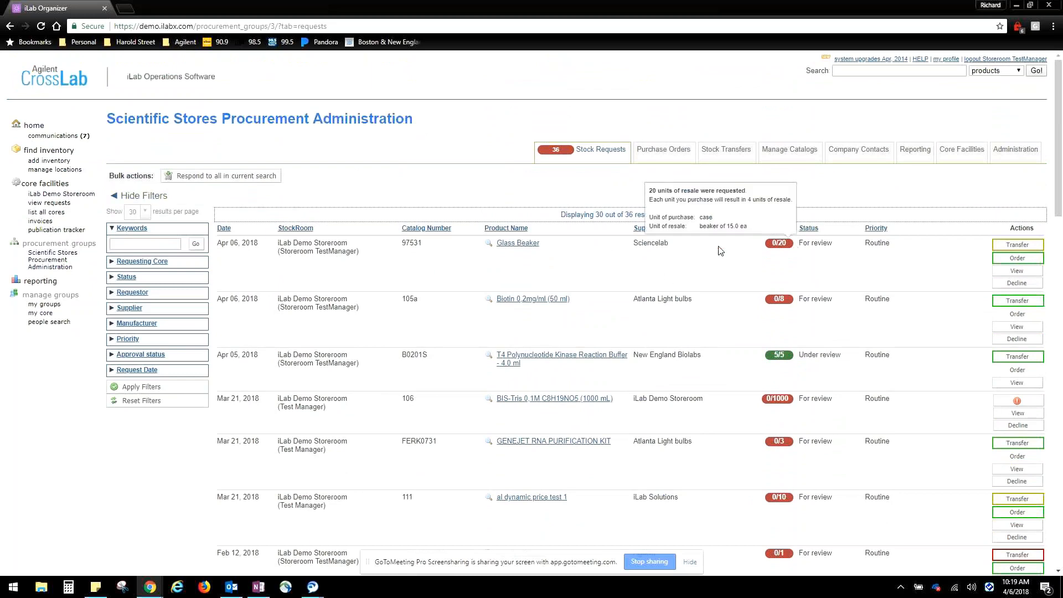
Open order processing for the Glass Beaker request, examine its purchase order options and stock levels, and close it without ordering
{"action": "mouse_move", "coordinate": [782, 243]}
{"action": "left_click", "coordinate": [1019, 258]}
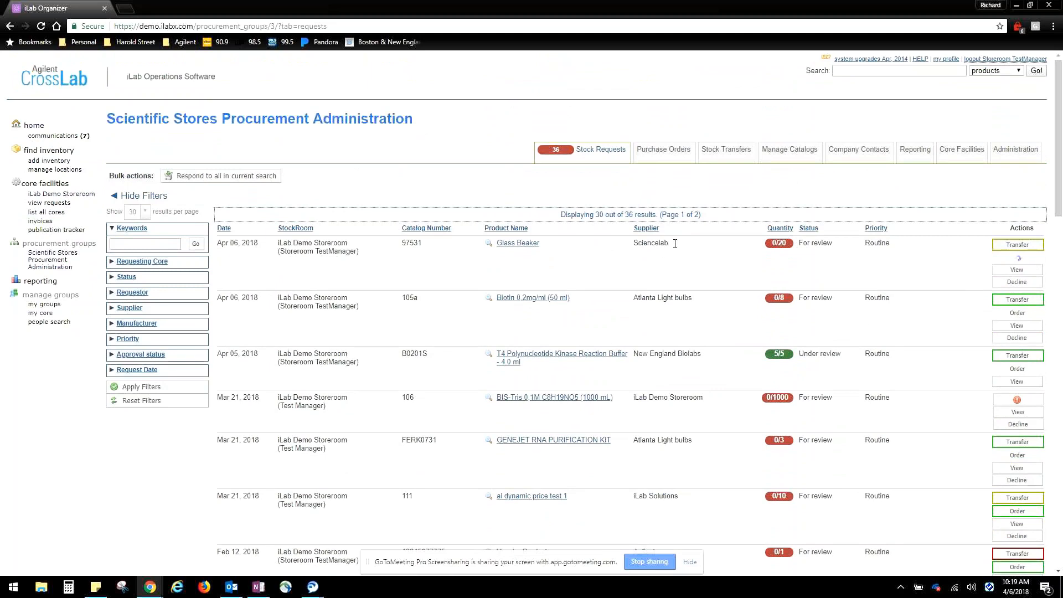
{"action": "scroll", "coordinate": [480, 180], "scroll_direction": "down", "scroll_amount": 1}
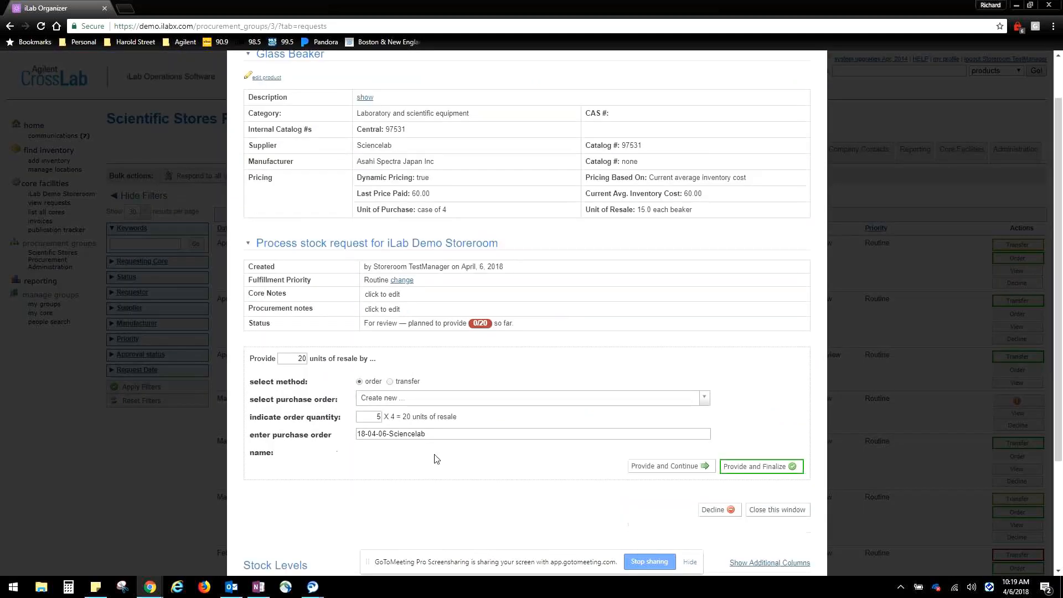
{"action": "scroll", "coordinate": [578, 422], "scroll_direction": "down", "scroll_amount": 1}
{"action": "scroll", "coordinate": [577, 422], "scroll_direction": "down", "scroll_amount": 1}
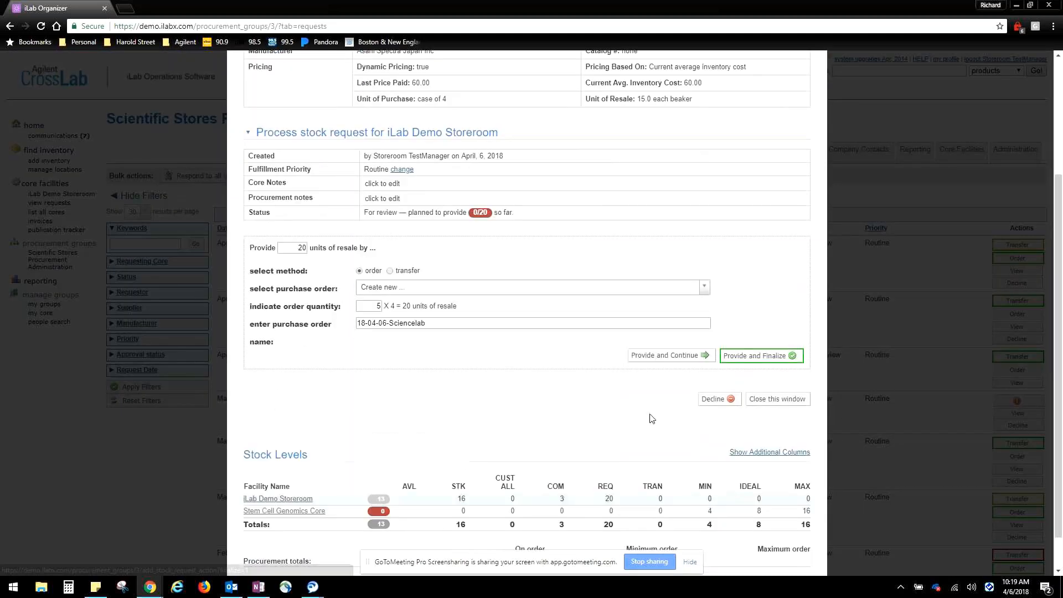
{"action": "scroll", "coordinate": [648, 417], "scroll_direction": "down", "scroll_amount": 1}
{"action": "scroll", "coordinate": [749, 336], "scroll_direction": "up", "scroll_amount": 4}
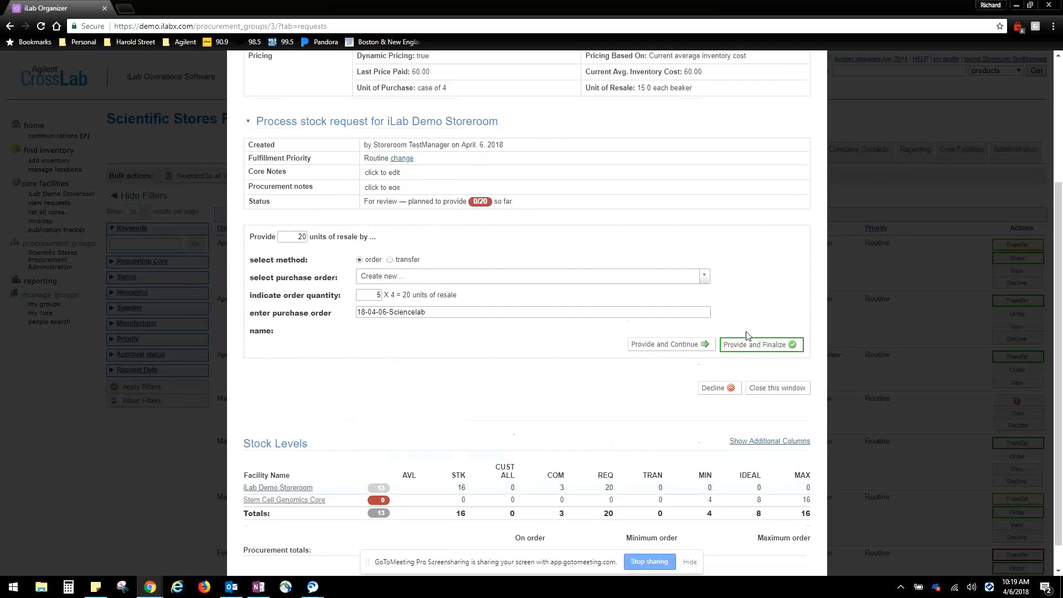
{"action": "left_click", "coordinate": [815, 76]}
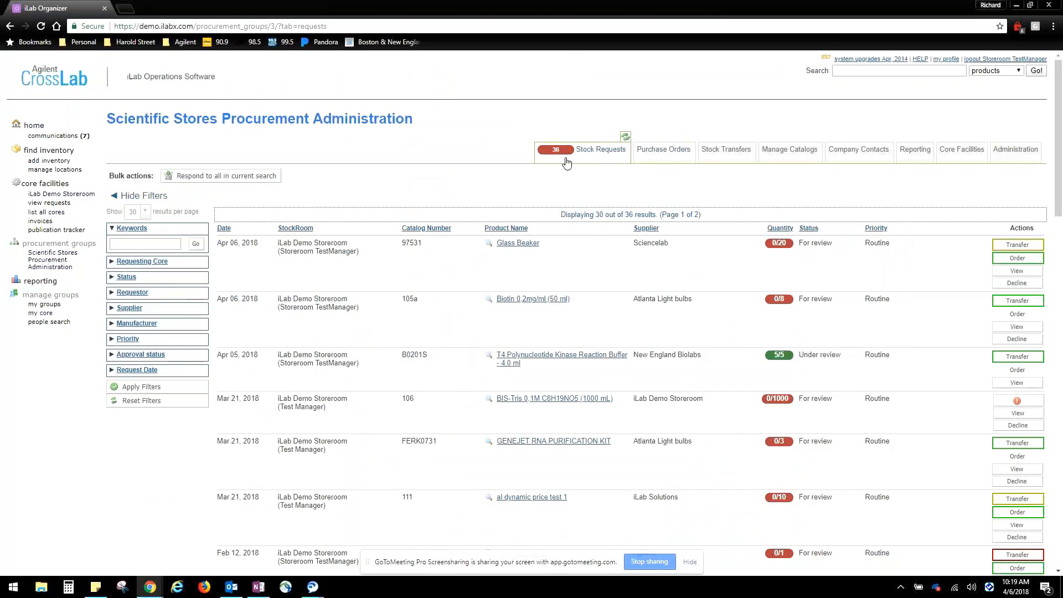
Open the procurement group's catalog management and look over the listed products and their stock levels
{"action": "mouse_move", "coordinate": [562, 154]}
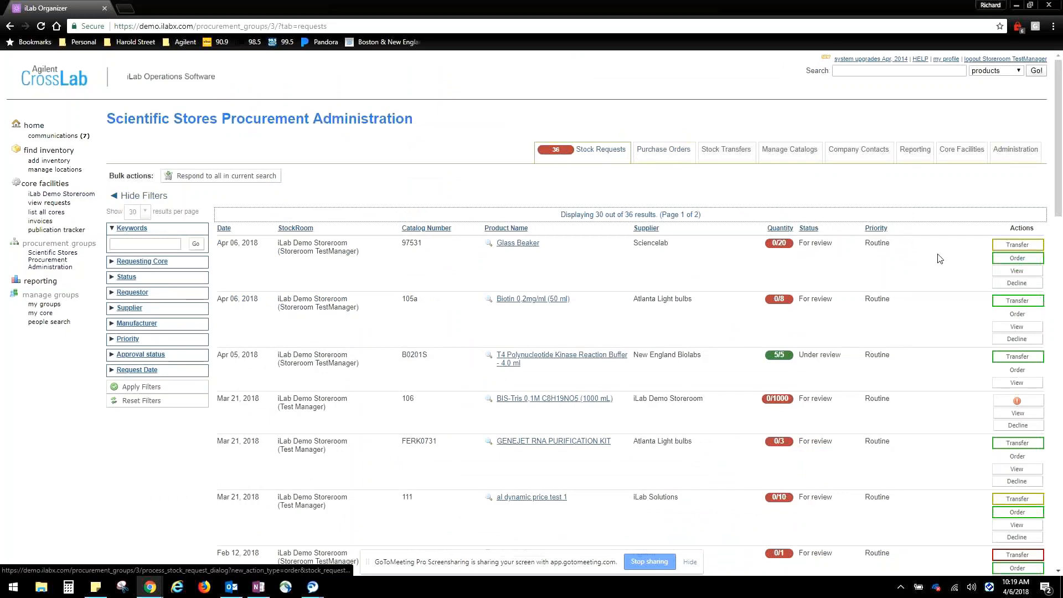
{"action": "mouse_move", "coordinate": [768, 242]}
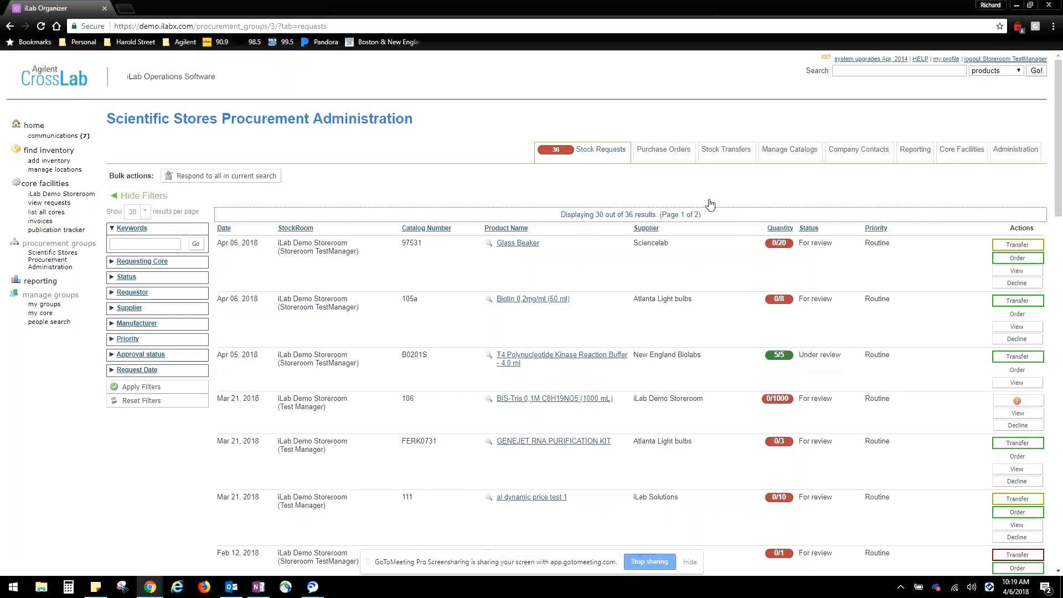
{"action": "left_click", "coordinate": [781, 155]}
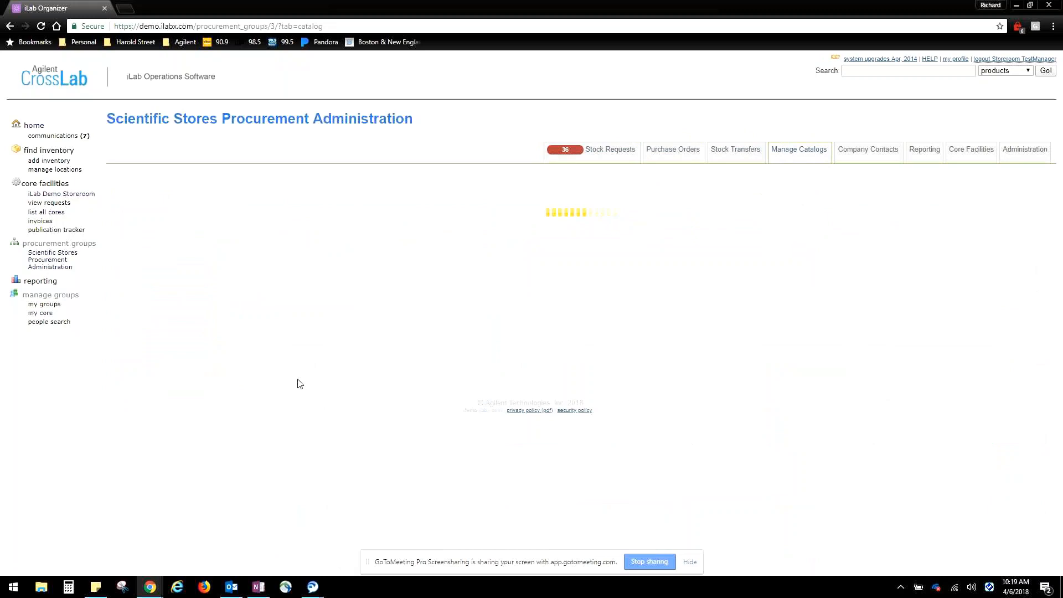
{"action": "scroll", "coordinate": [378, 341], "scroll_direction": "down", "scroll_amount": 8}
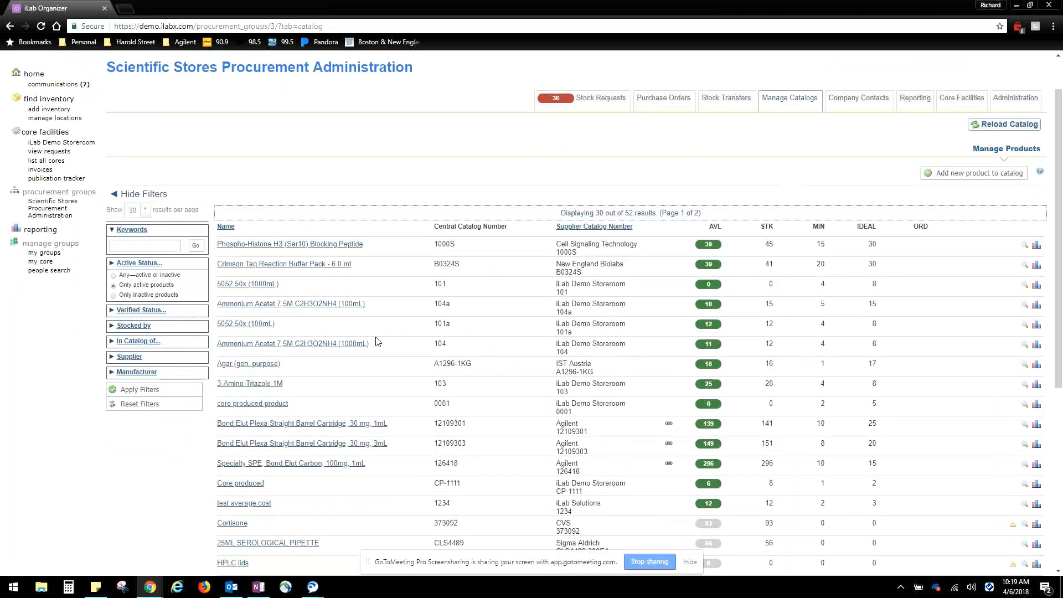
{"action": "scroll", "coordinate": [498, 422], "scroll_direction": "up", "scroll_amount": 8}
Examine the new product form's details, stocking quantities, pricing strategy and resale prices, then cancel it and return to the stock requests
{"action": "left_click", "coordinate": [999, 221]}
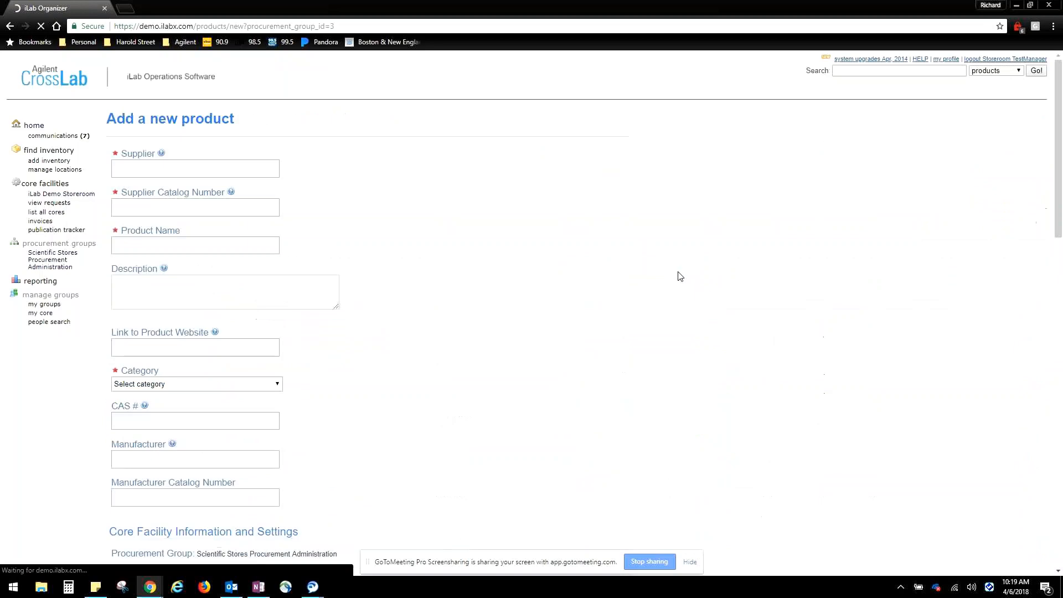
{"action": "left_click", "coordinate": [185, 170]}
{"action": "left_click", "coordinate": [161, 207]}
{"action": "left_click", "coordinate": [162, 245]}
{"action": "scroll", "coordinate": [266, 287], "scroll_direction": "down", "scroll_amount": 7}
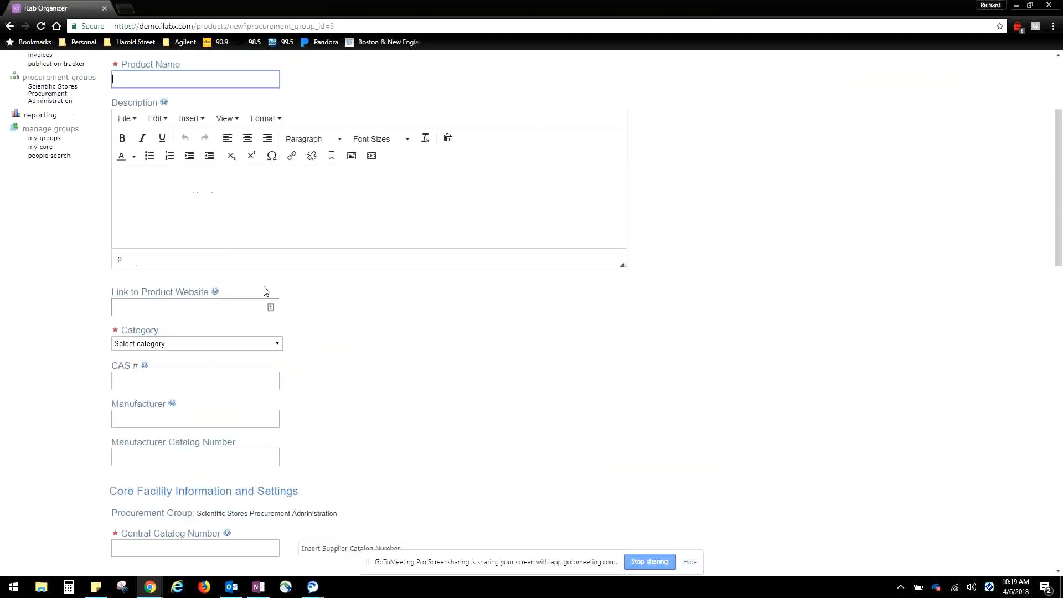
{"action": "scroll", "coordinate": [408, 415], "scroll_direction": "down", "scroll_amount": 9}
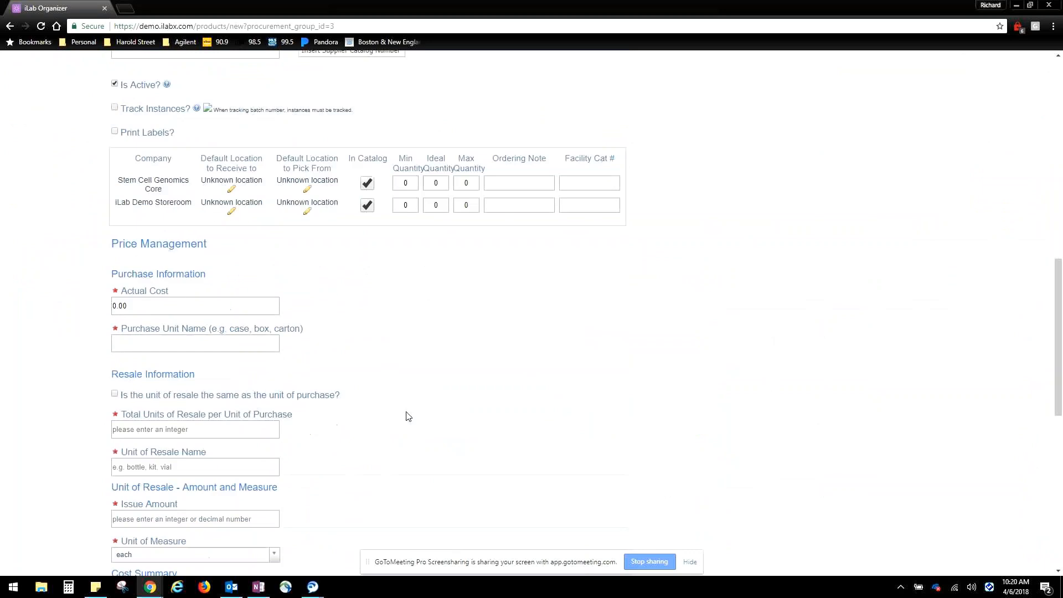
{"action": "scroll", "coordinate": [374, 388], "scroll_direction": "down", "scroll_amount": 4}
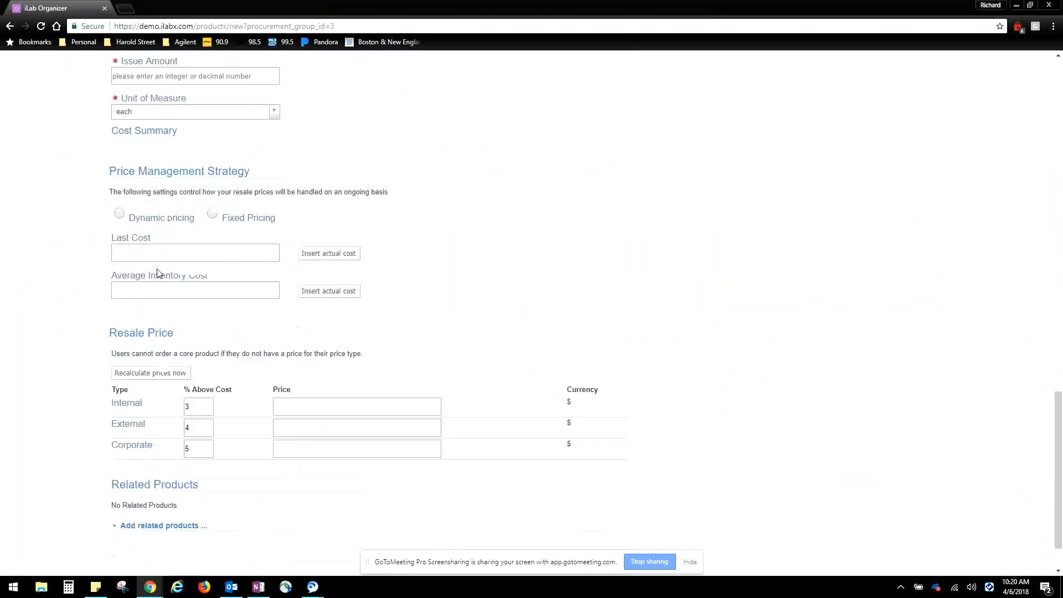
{"action": "scroll", "coordinate": [195, 254], "scroll_direction": "up", "scroll_amount": 2}
{"action": "scroll", "coordinate": [221, 474], "scroll_direction": "down", "scroll_amount": 1}
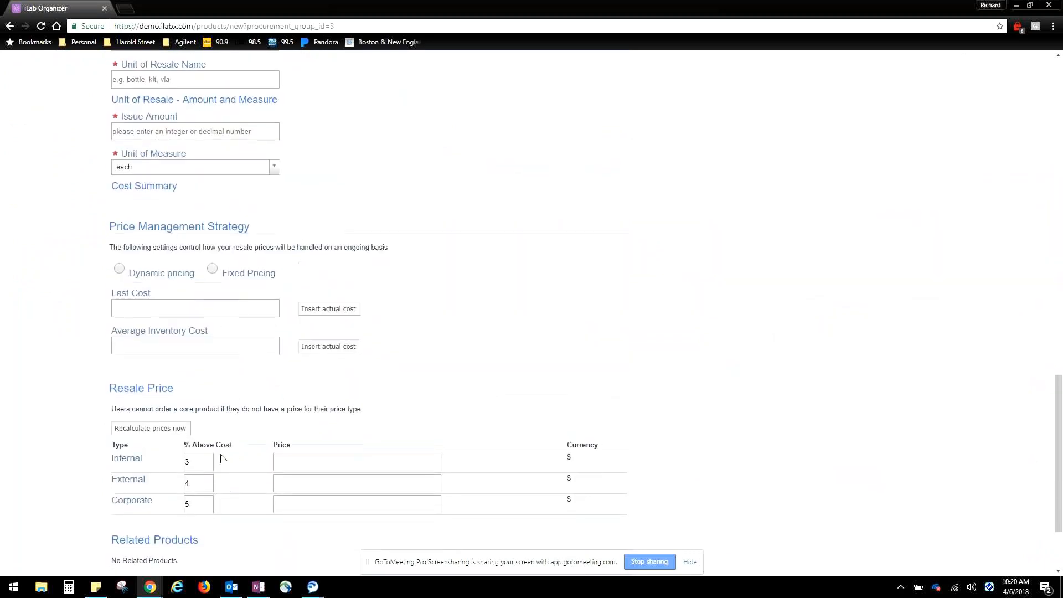
{"action": "scroll", "coordinate": [317, 466], "scroll_direction": "up", "scroll_amount": 3}
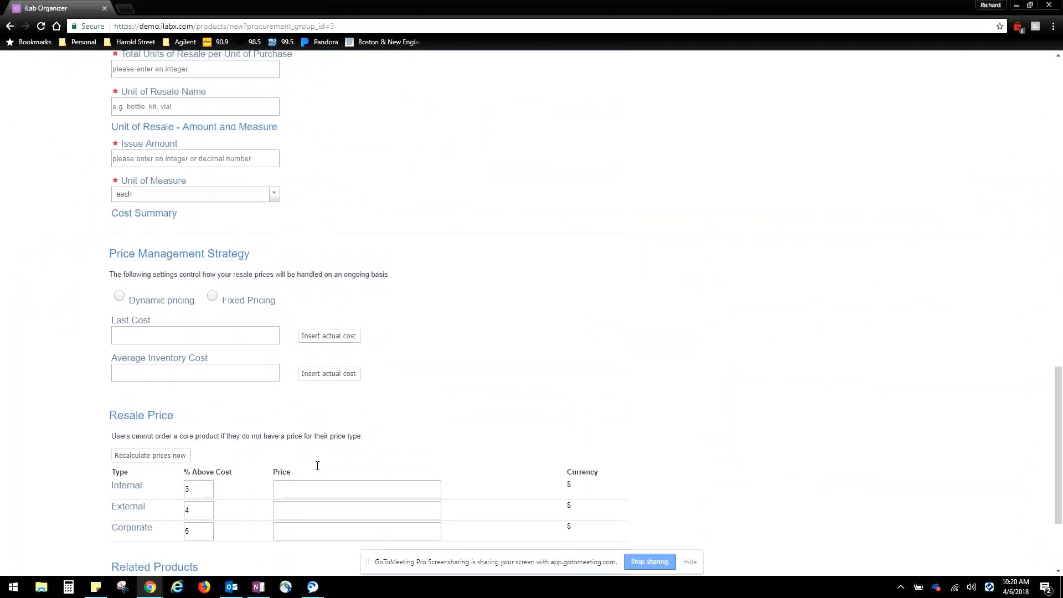
{"action": "scroll", "coordinate": [257, 302], "scroll_direction": "down", "scroll_amount": 5}
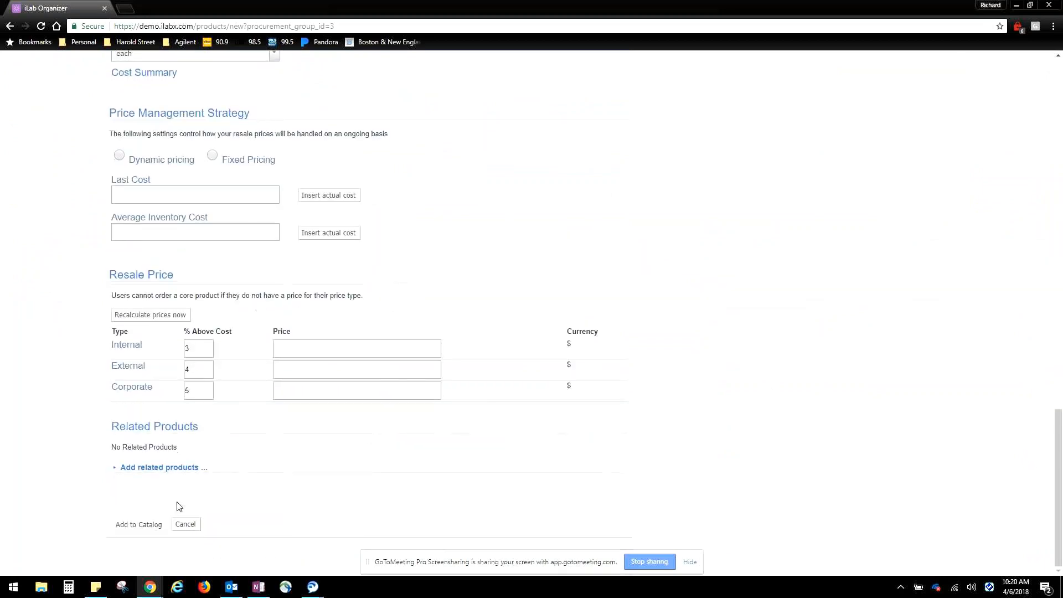
{"action": "left_click", "coordinate": [185, 524]}
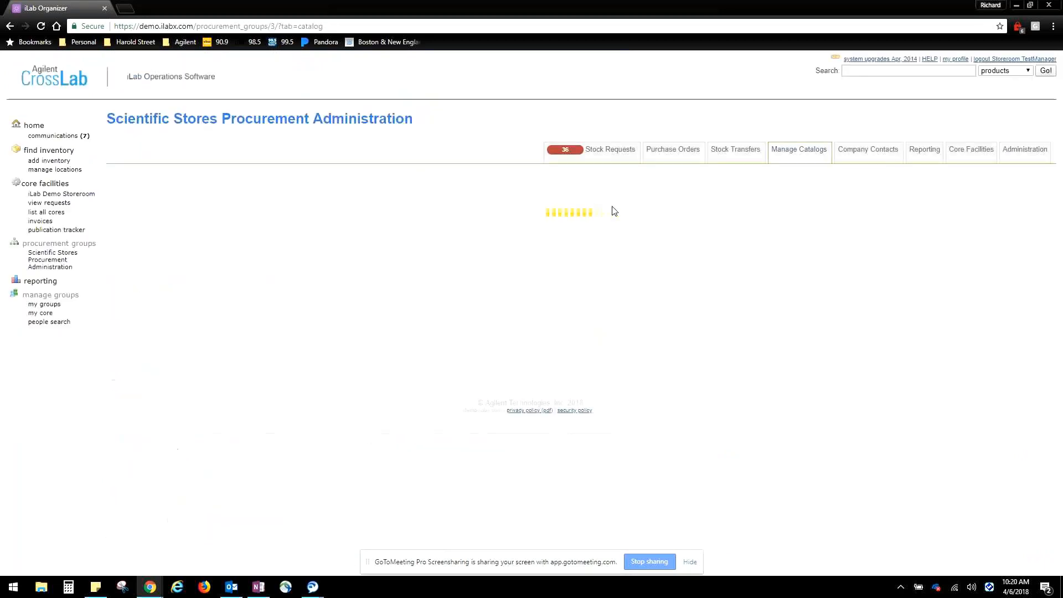
{"action": "left_click", "coordinate": [608, 158]}
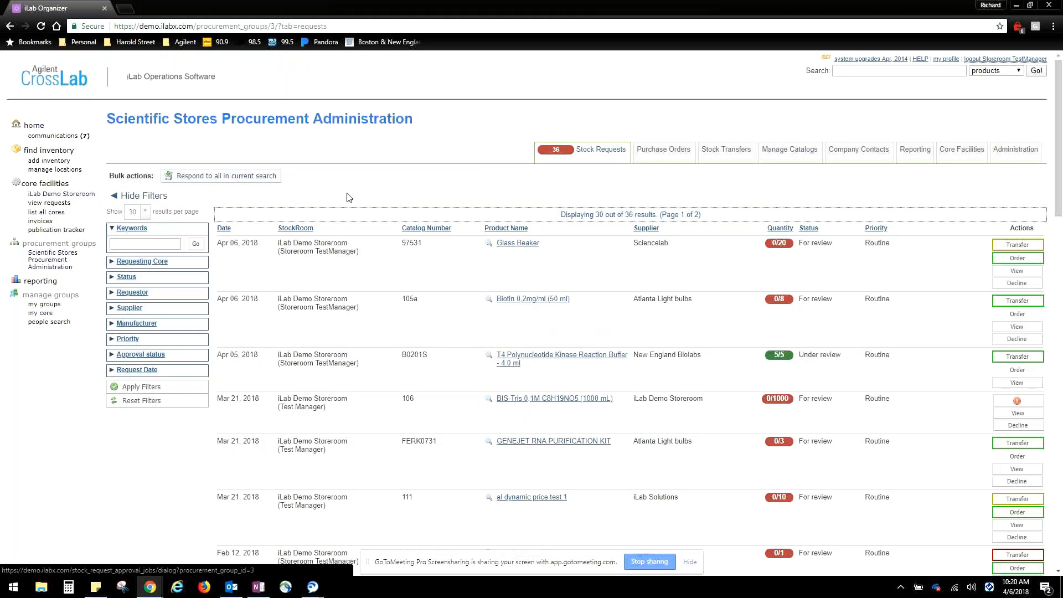
Log out of the current session and sign back in with the storeroom manager account
{"action": "left_click", "coordinate": [990, 61]}
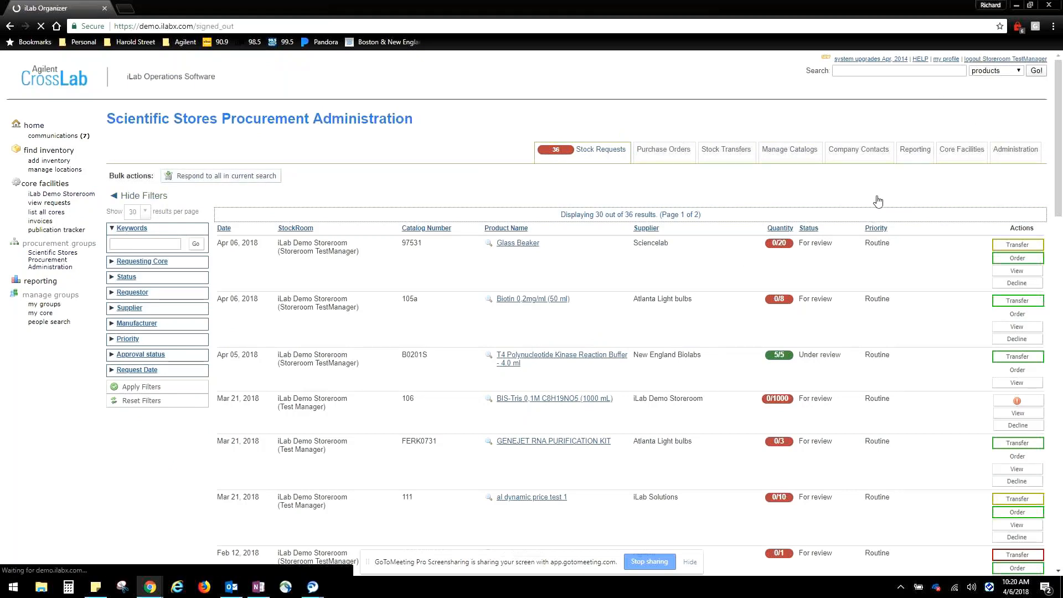
{"action": "left_click", "coordinate": [567, 253]}
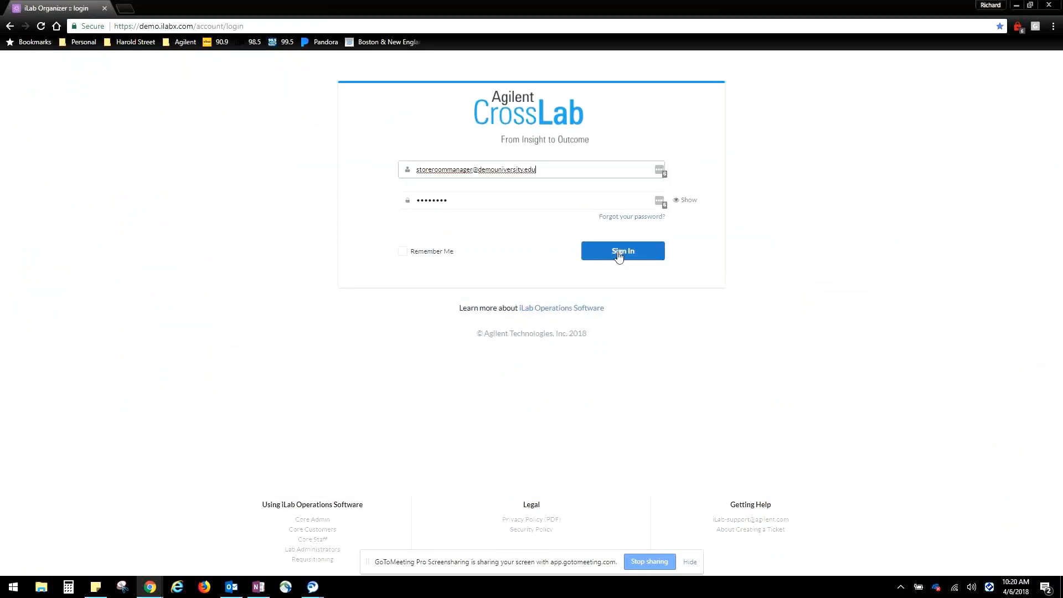
{"action": "left_click", "coordinate": [619, 252]}
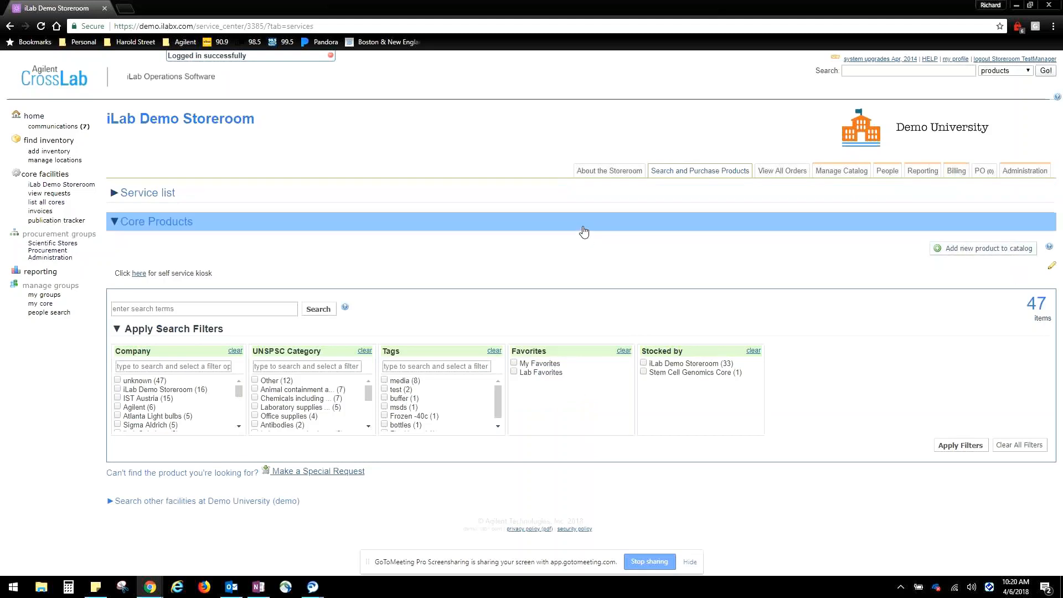
Open the special request form, examine its product, supplier, price and quantity fields, and close it without submitting
{"action": "left_click", "coordinate": [334, 475]}
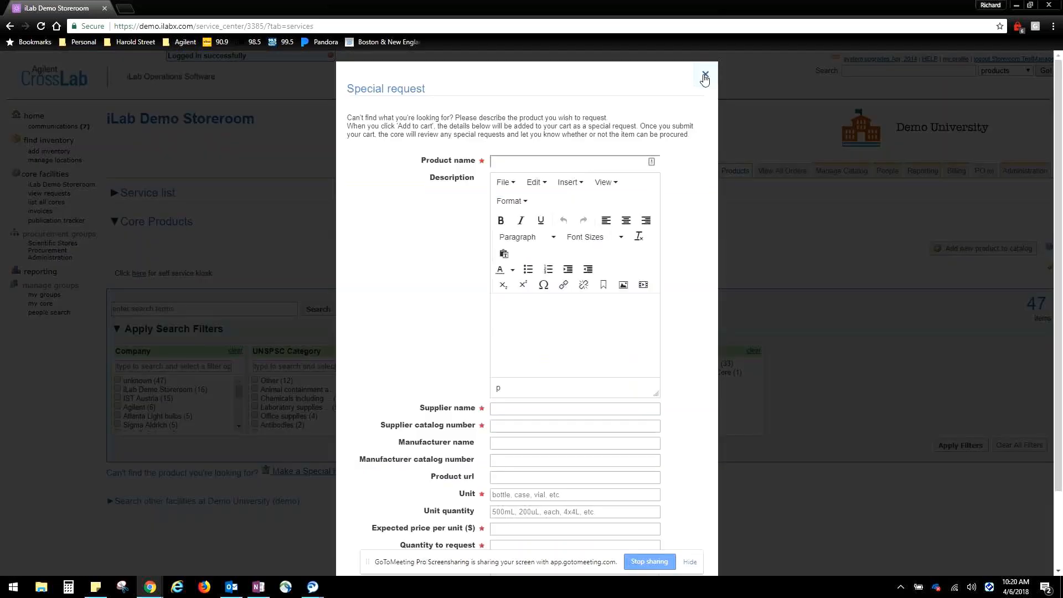
{"action": "left_click", "coordinate": [705, 76]}
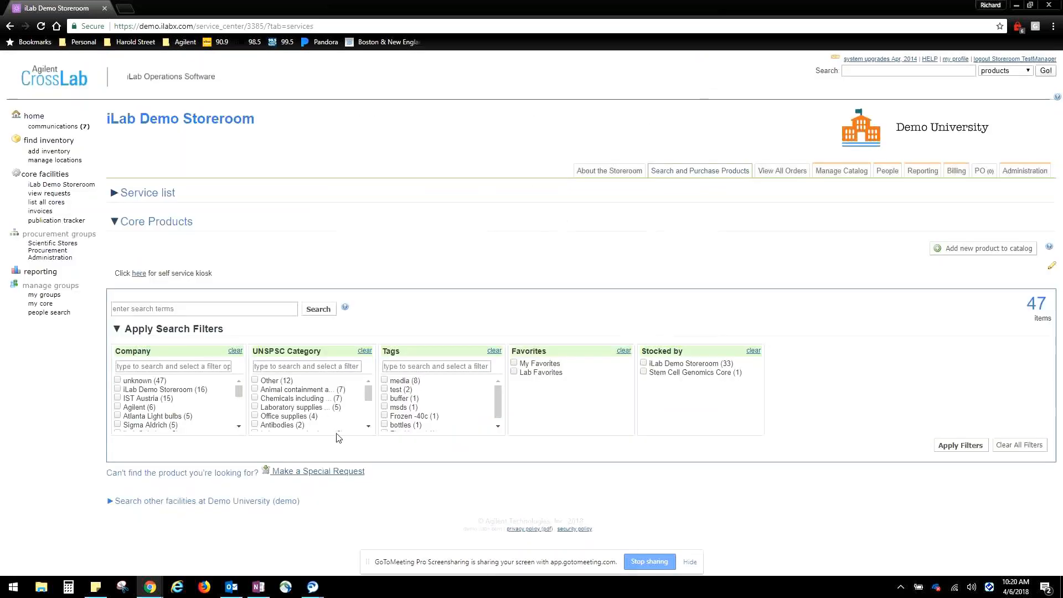
{"action": "left_click", "coordinate": [346, 474]}
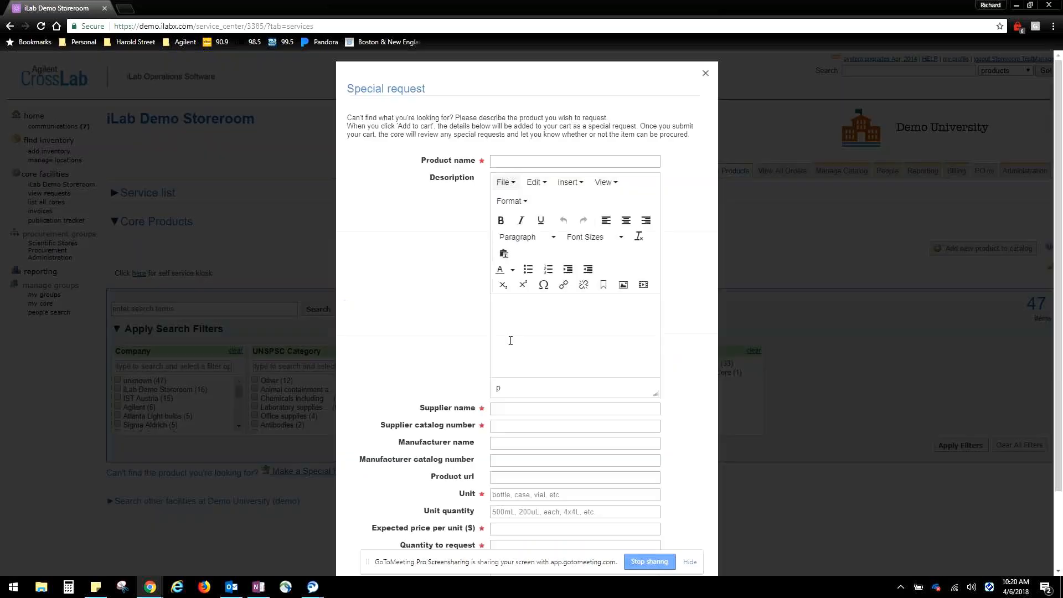
{"action": "left_click", "coordinate": [531, 160]}
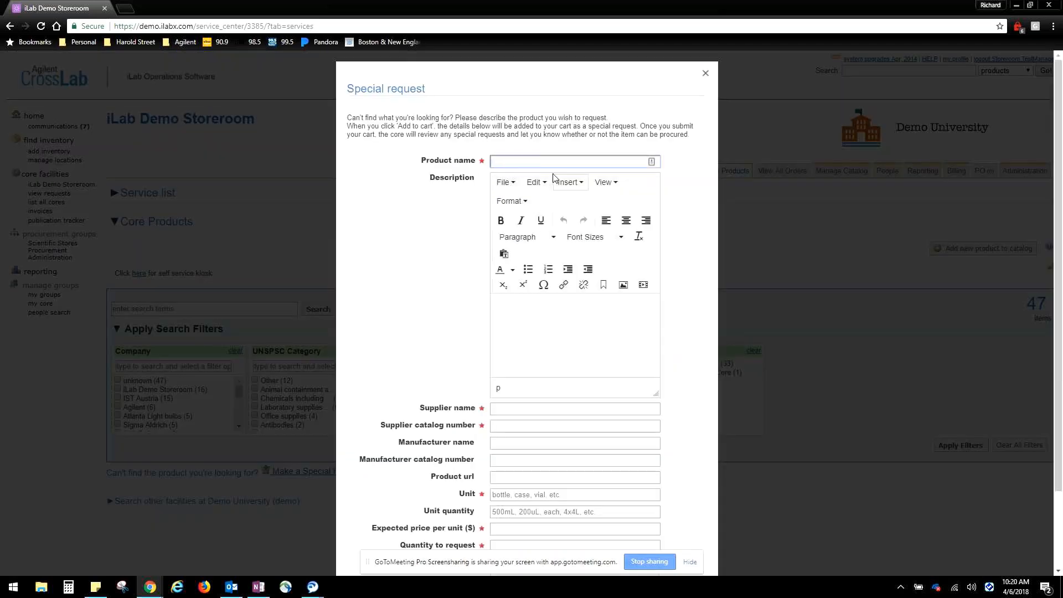
{"action": "scroll", "coordinate": [542, 341], "scroll_direction": "down", "scroll_amount": 2}
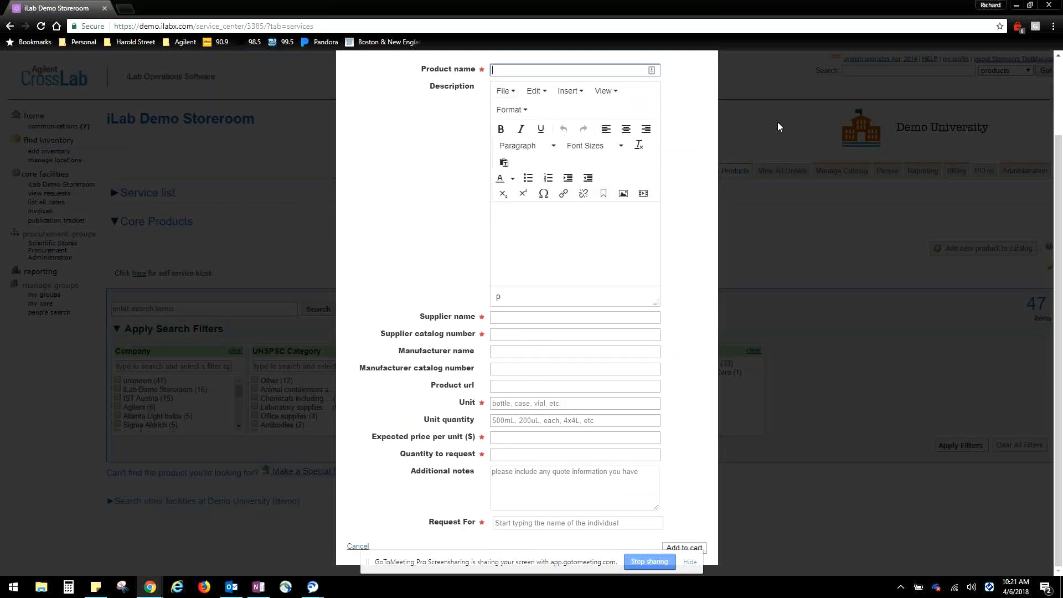
{"action": "scroll", "coordinate": [710, 76], "scroll_direction": "up", "scroll_amount": 2}
{"action": "left_click", "coordinate": [708, 75]}
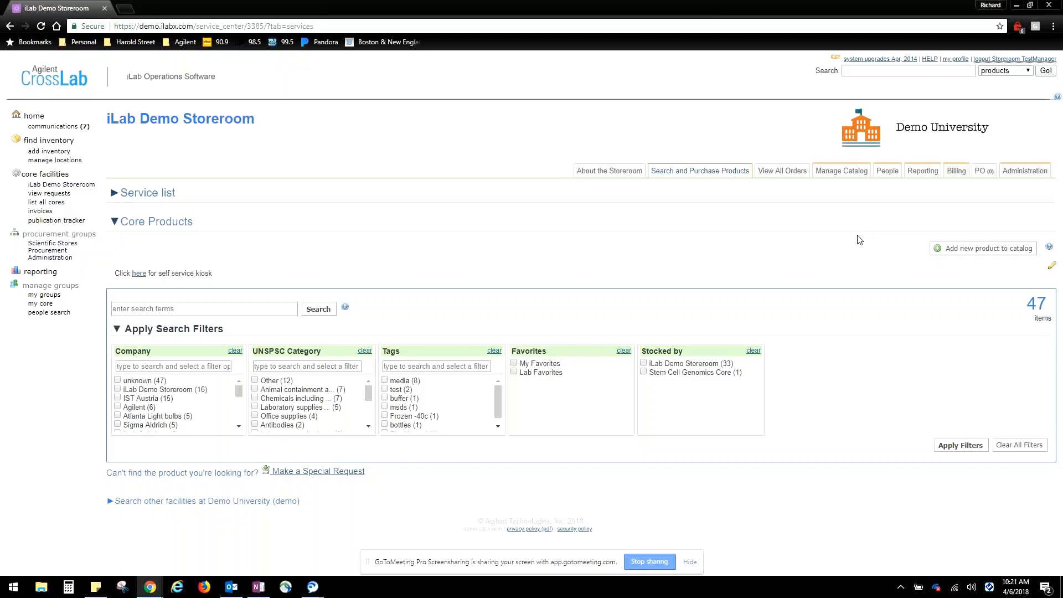
Expand the storeroom's service list and examine the bacteria strip testing service, including its description and prices
{"action": "left_click", "coordinate": [131, 195]}
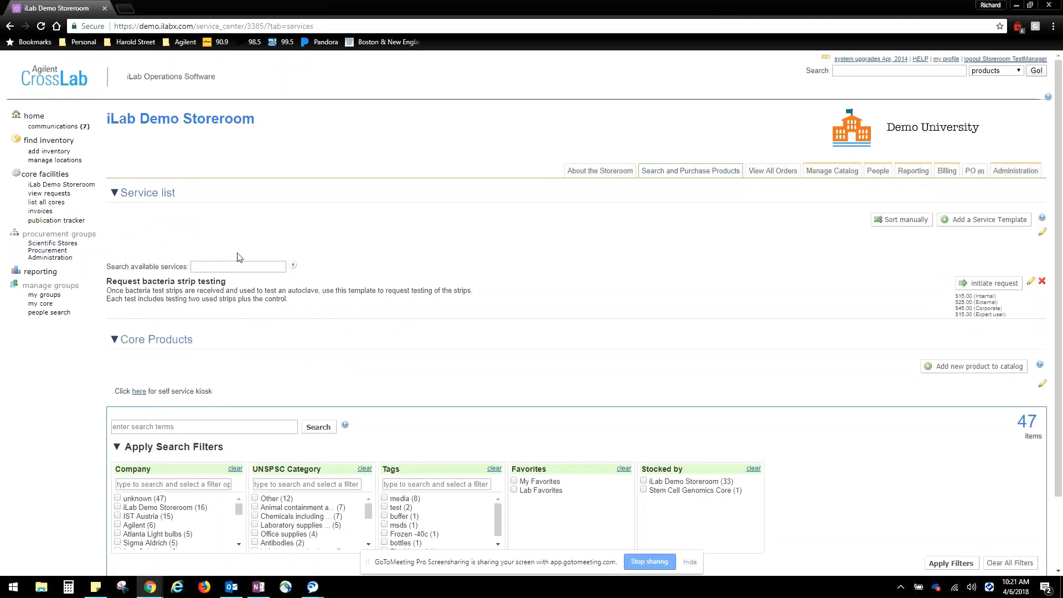
{"action": "scroll", "coordinate": [252, 232], "scroll_direction": "down", "scroll_amount": 1}
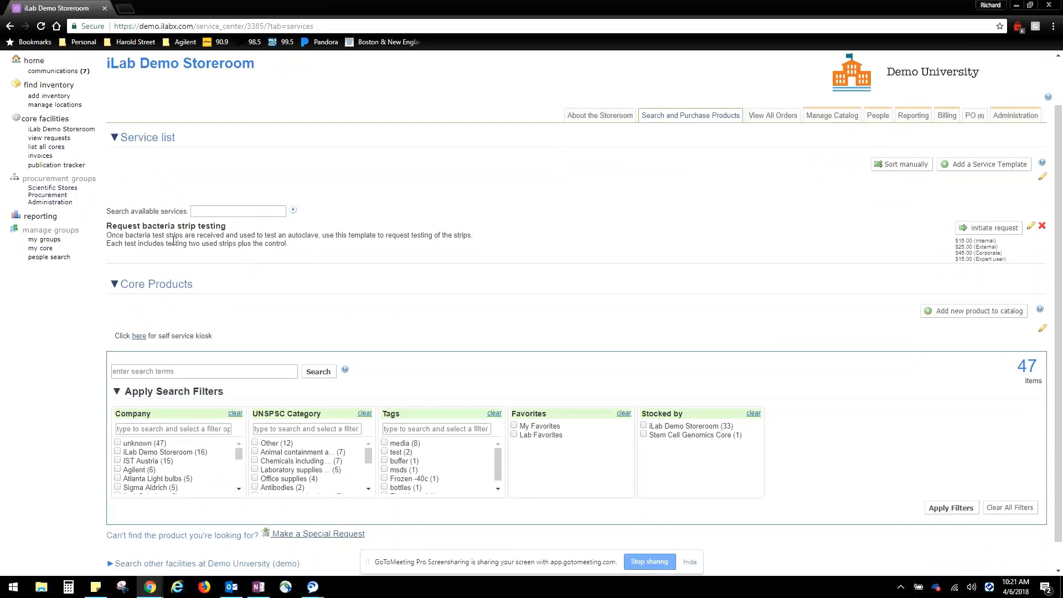
{"action": "left_click_drag", "start_coordinate": [106, 224], "coordinate": [229, 227]}
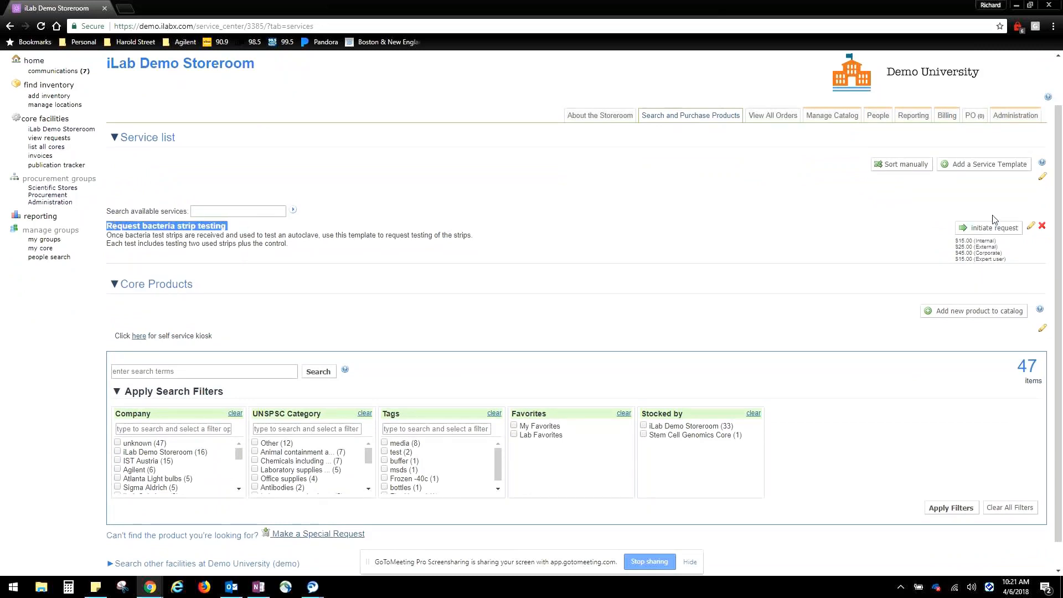
{"action": "scroll", "coordinate": [406, 427], "scroll_direction": "down", "scroll_amount": 1}
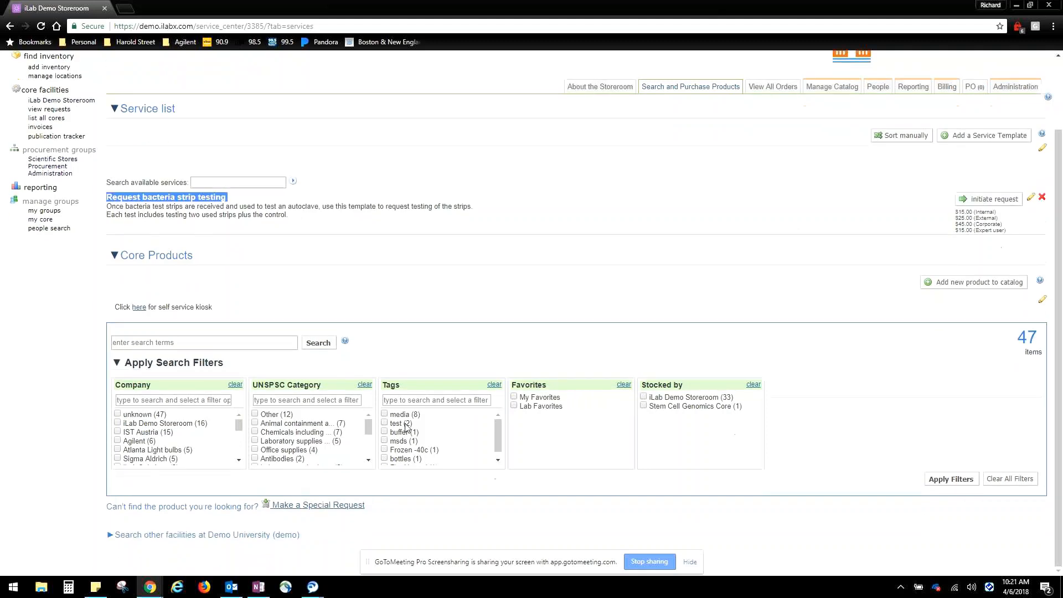
{"action": "scroll", "coordinate": [929, 245], "scroll_direction": "up", "scroll_amount": 3}
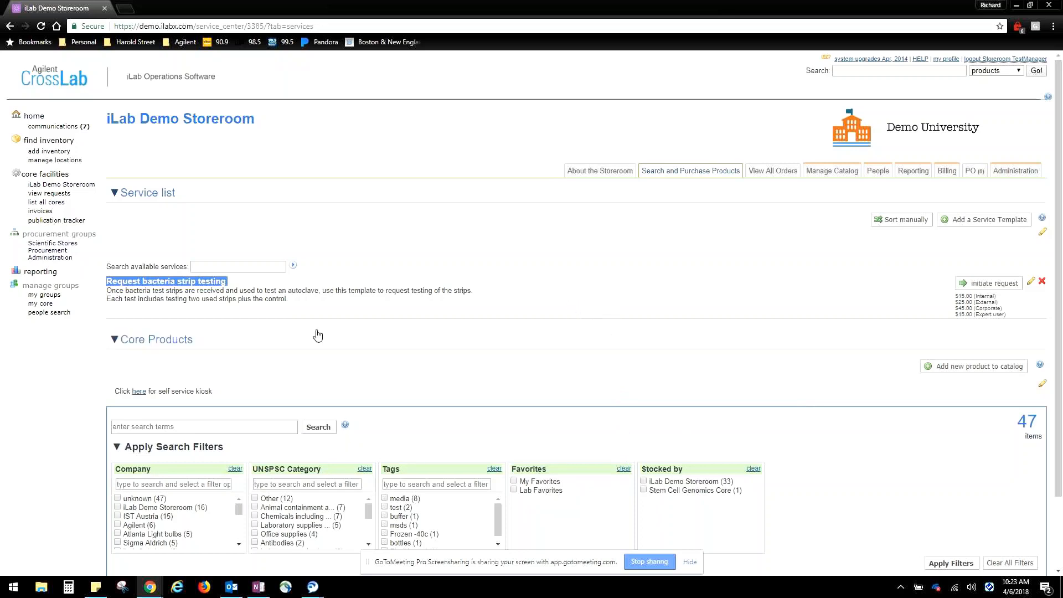
{"action": "left_click", "coordinate": [252, 293]}
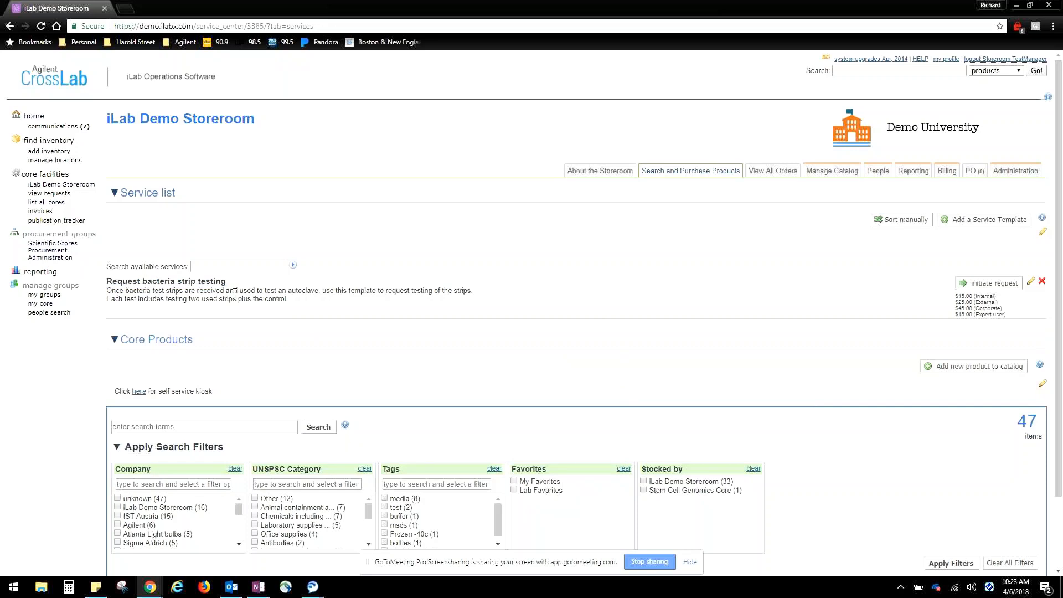